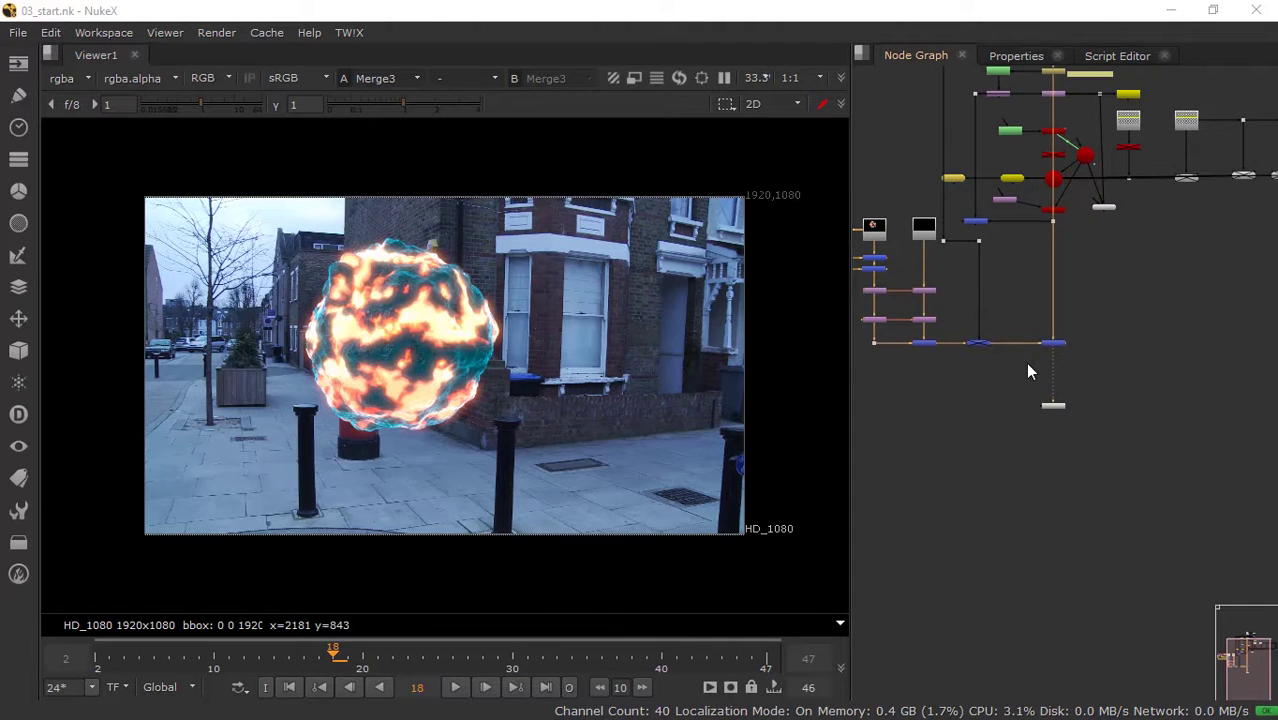
- Add a Write2 node on the Merge3–Viewer1 pipe, view through it, and show its properties
scroll(1046, 430, "up", 3)
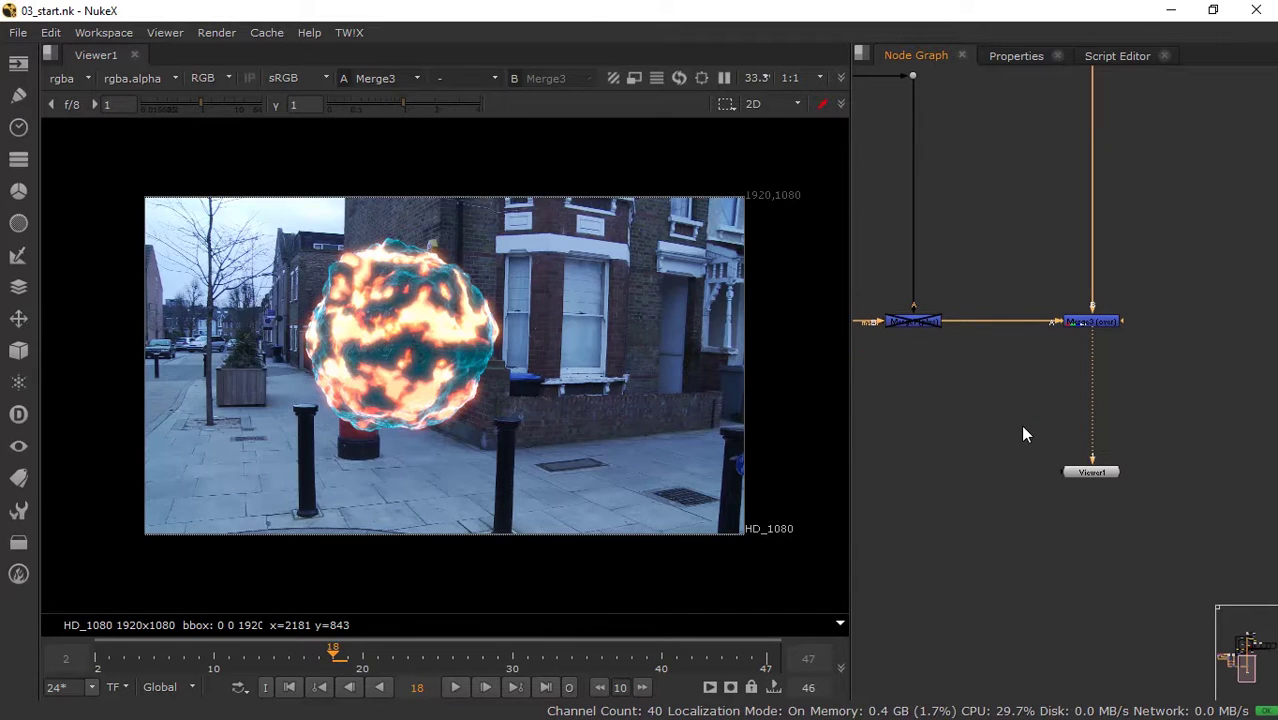
key("w")
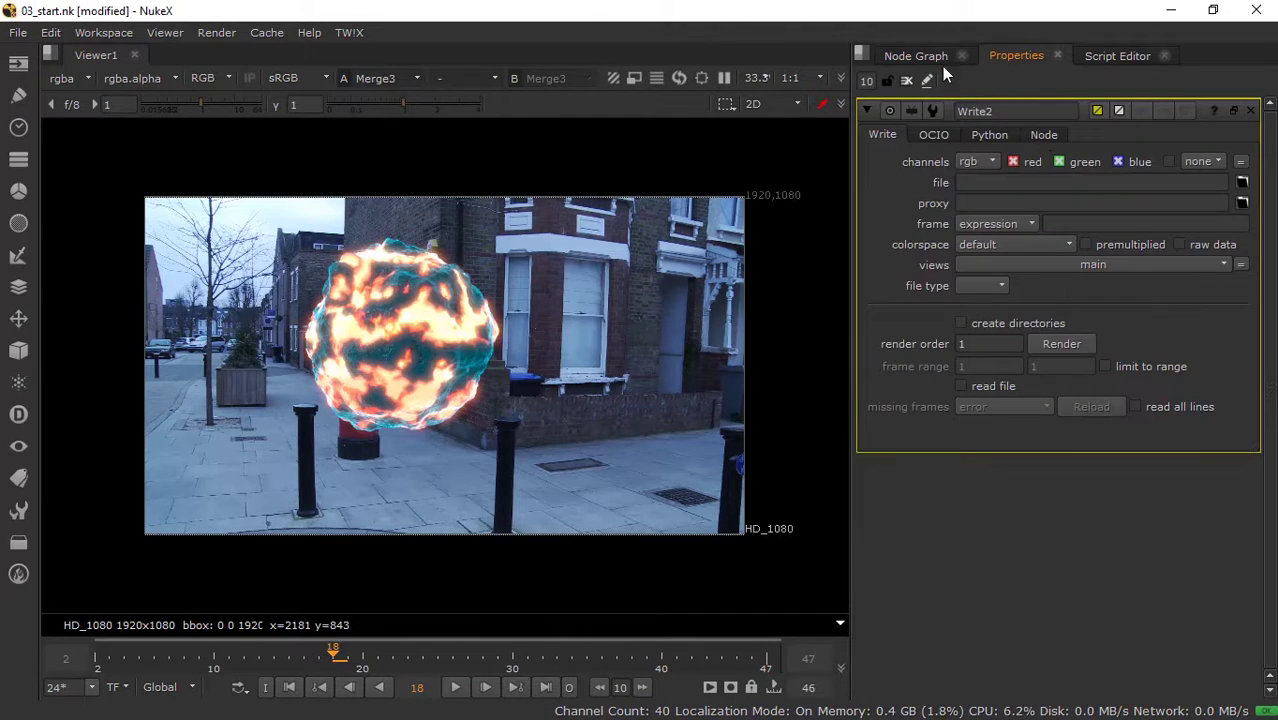
left_click(913, 55)
mouse_move(1020, 421)
left_mouse_down()
mouse_move(1090, 390)
mouse_move(1092, 422)
left_mouse_up()
left_click(1093, 473)
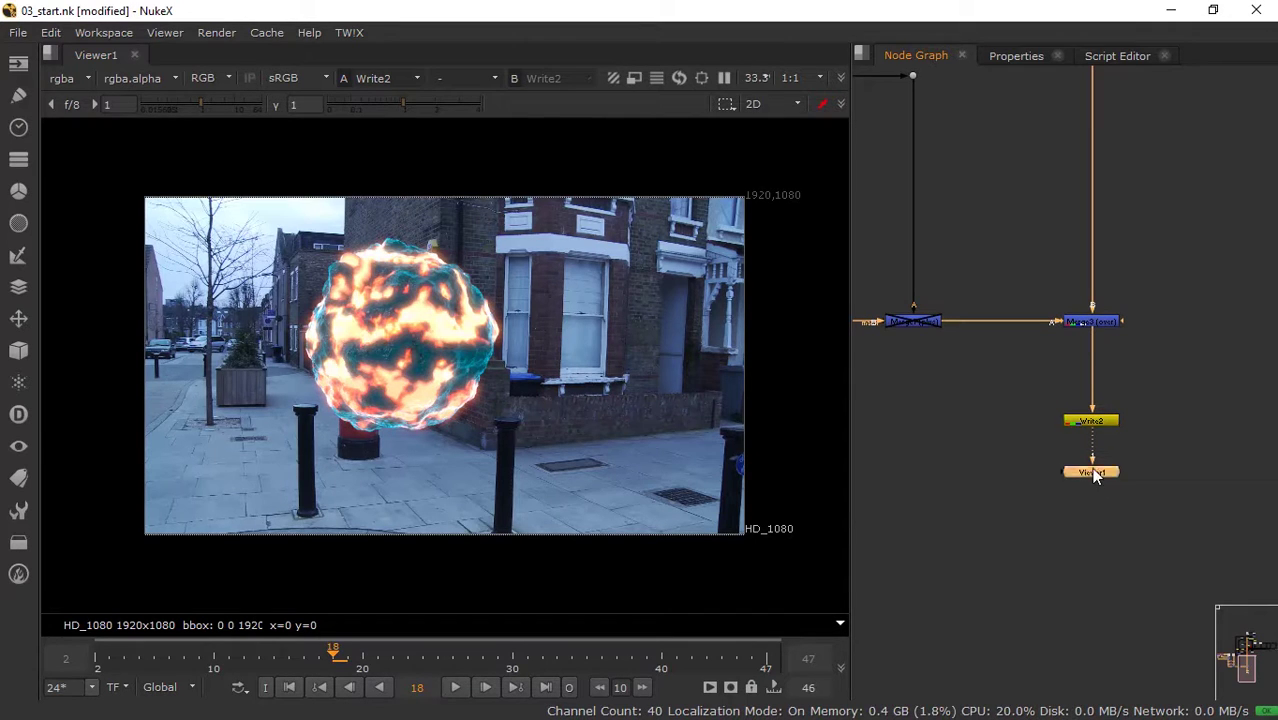
double_click(1104, 422)
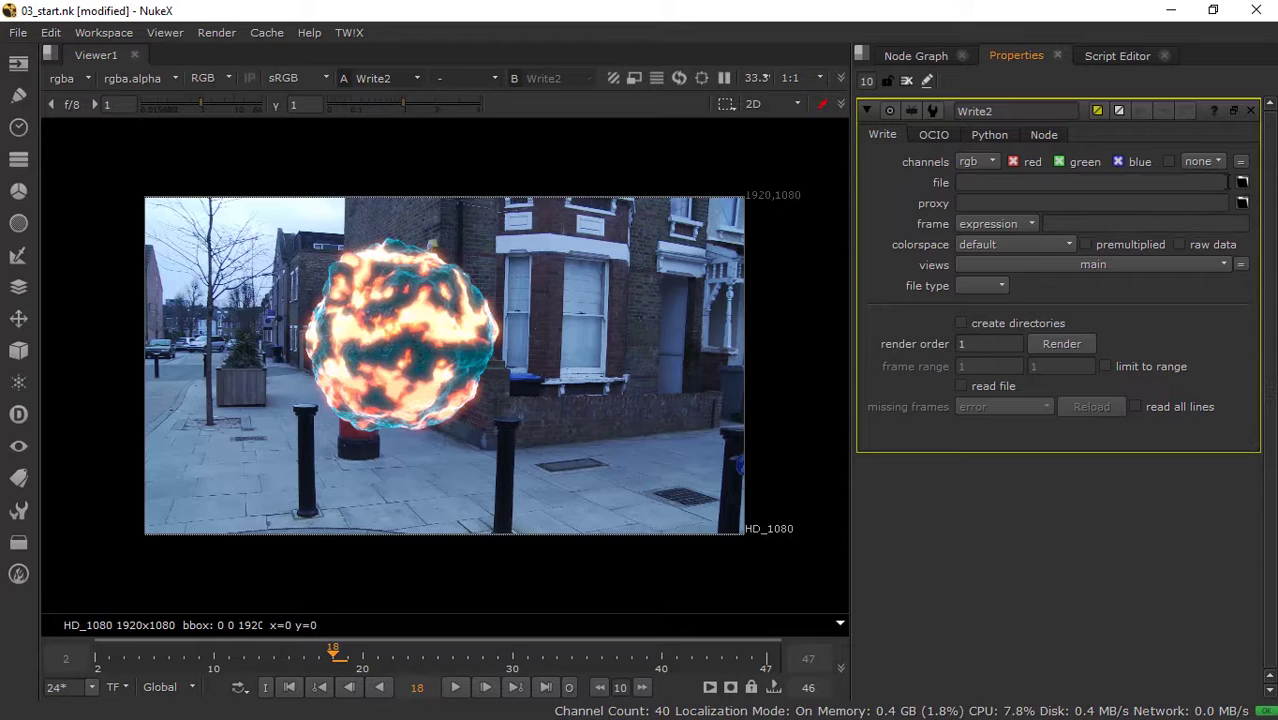
- Create a finalRender folder in D:/exfiles and set the output path to beauty.mov inside it
left_click(1242, 182)
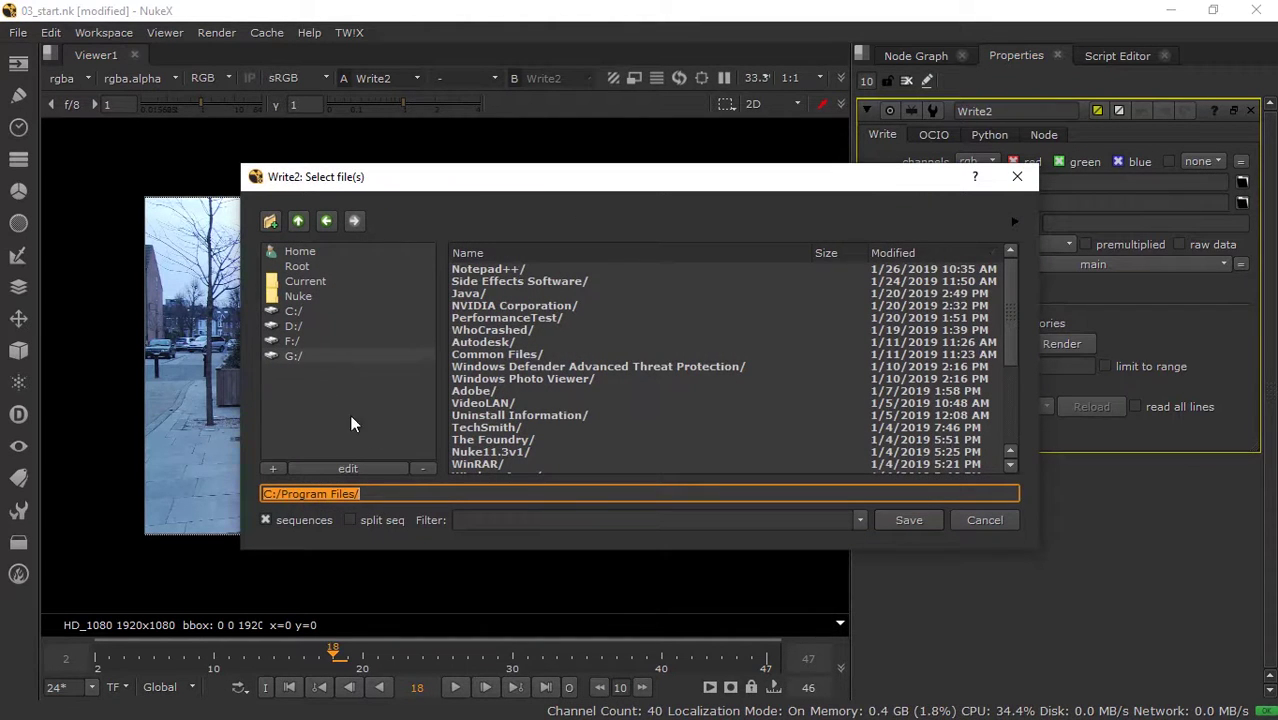
left_click(306, 329)
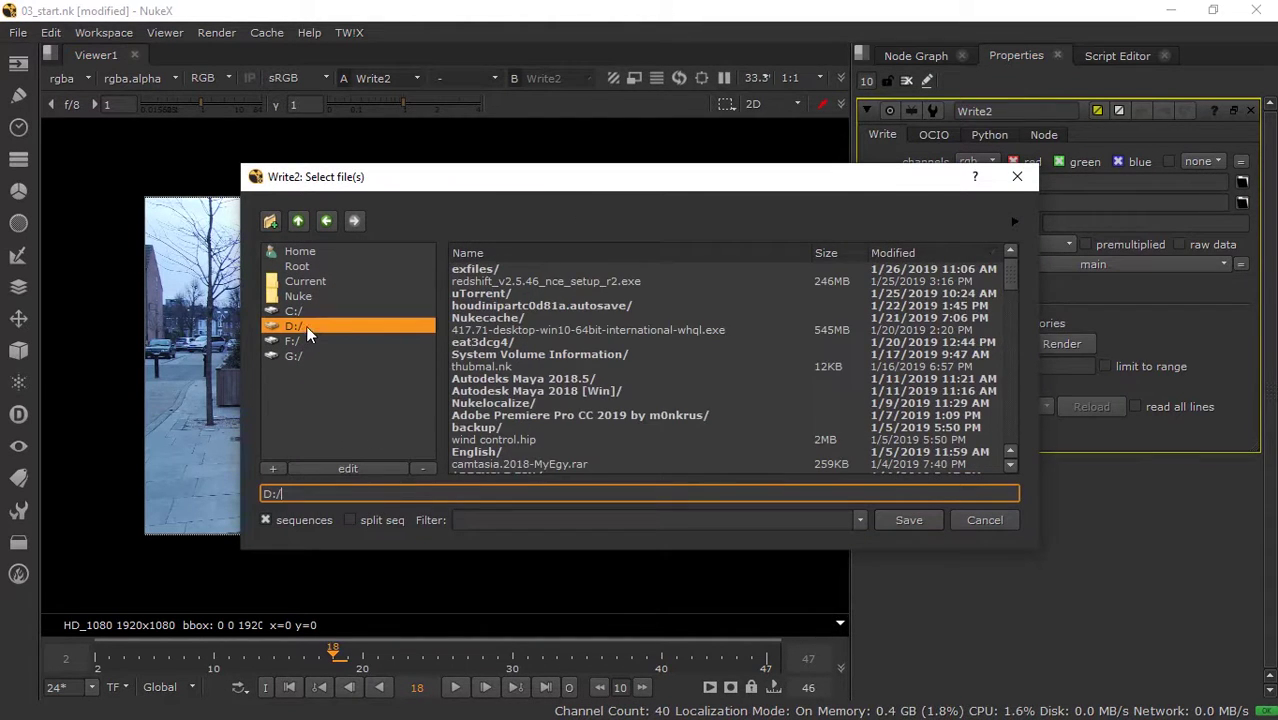
double_click(511, 271)
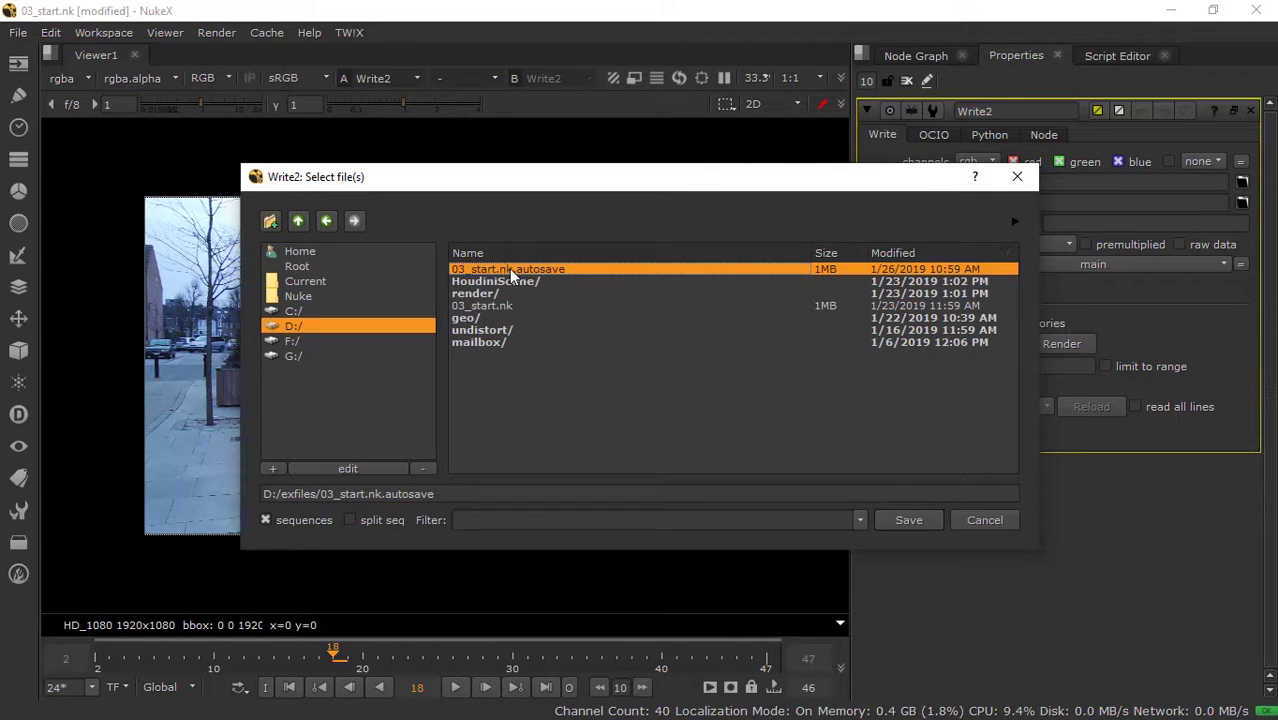
left_click(268, 222)
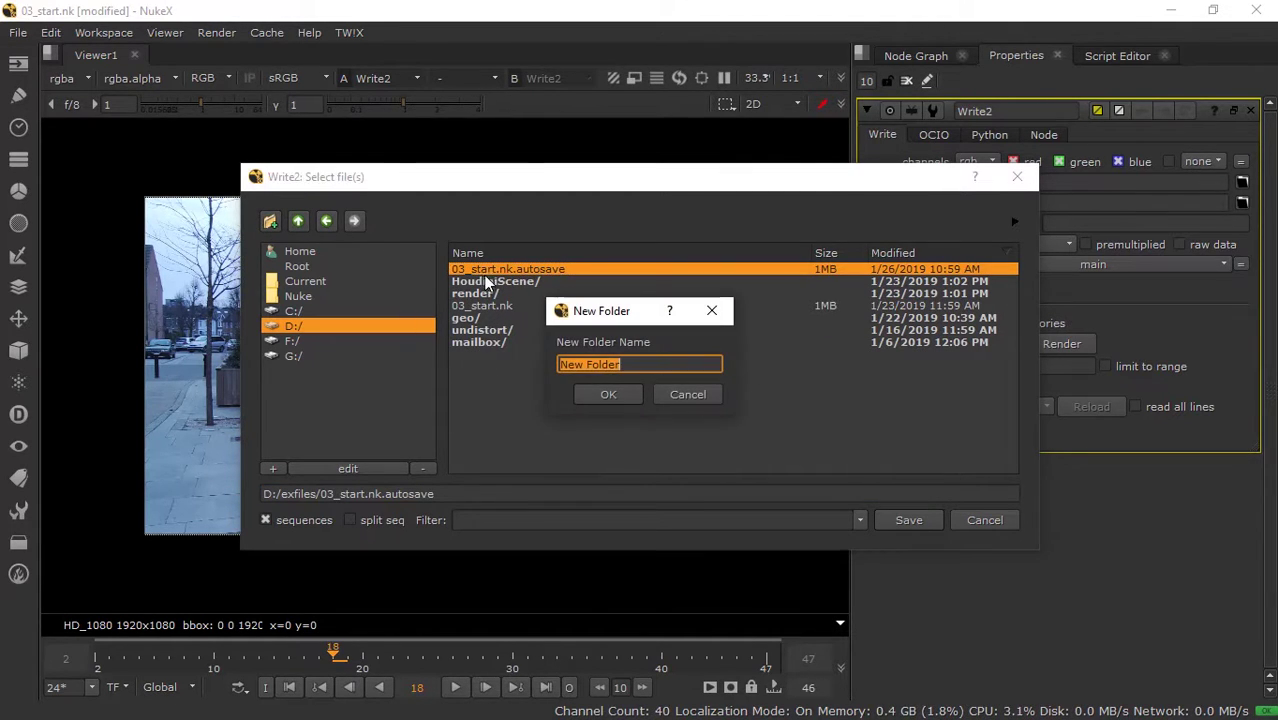
type("final")
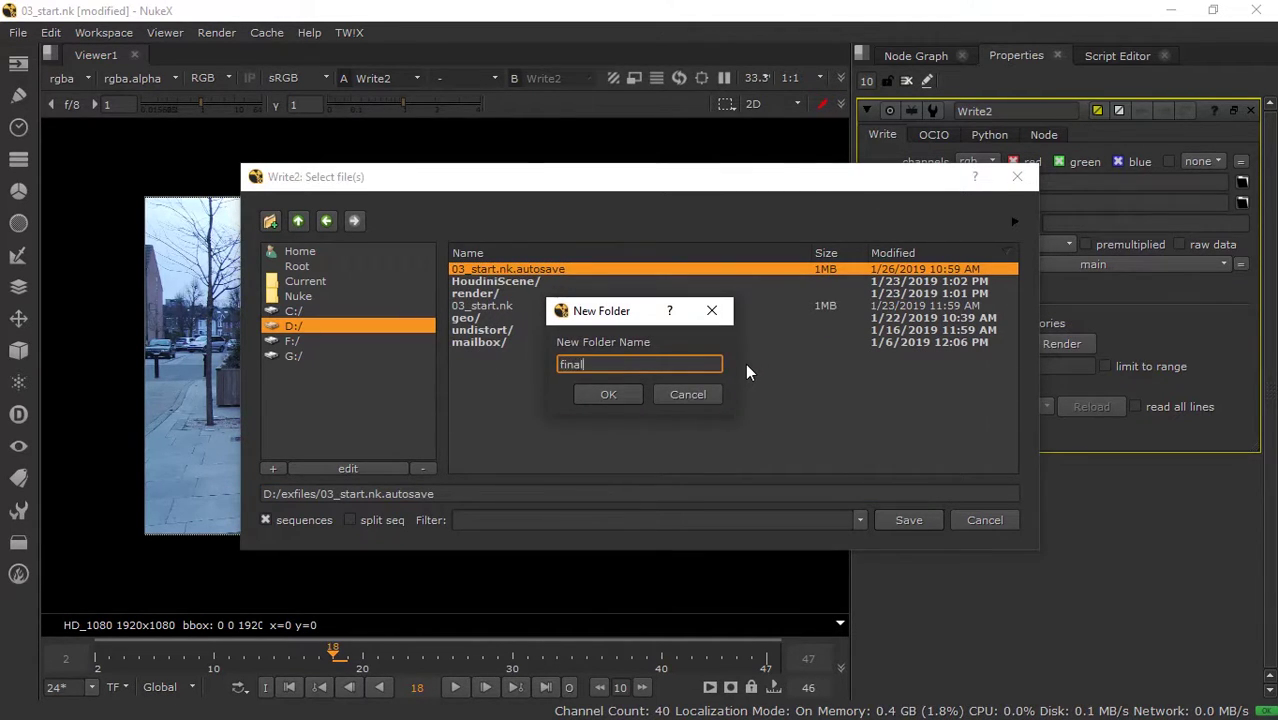
type("Render")
left_click(630, 398)
left_click(412, 495)
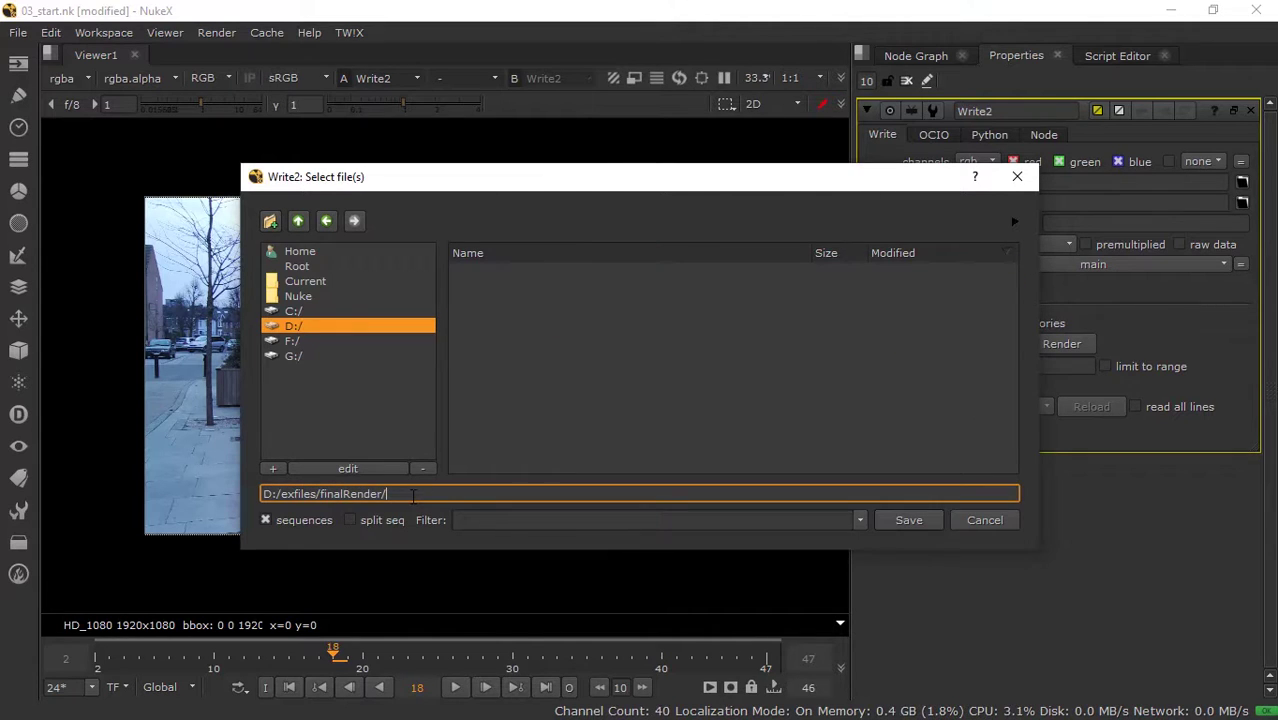
type("be")
type("auty.")
type("mov")
- Accept beauty.mov, switch the codec to H.264, and render frames 2-47
left_click(913, 518)
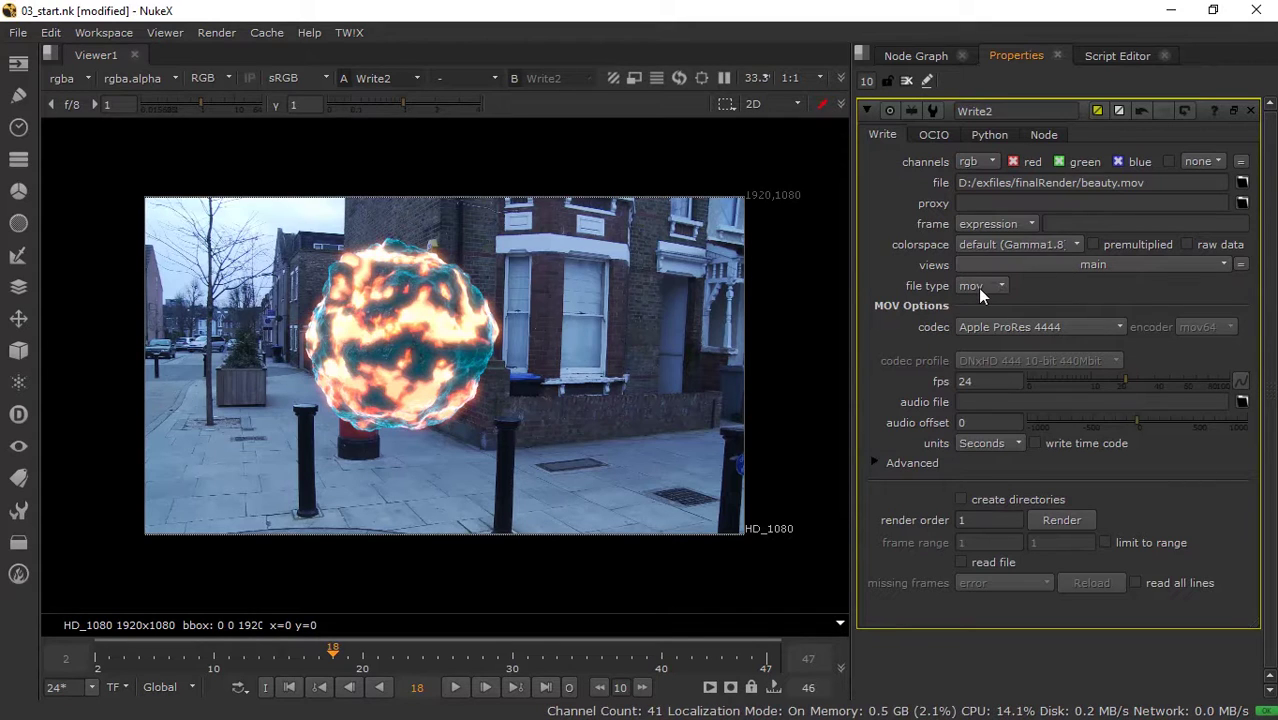
left_click(1010, 337)
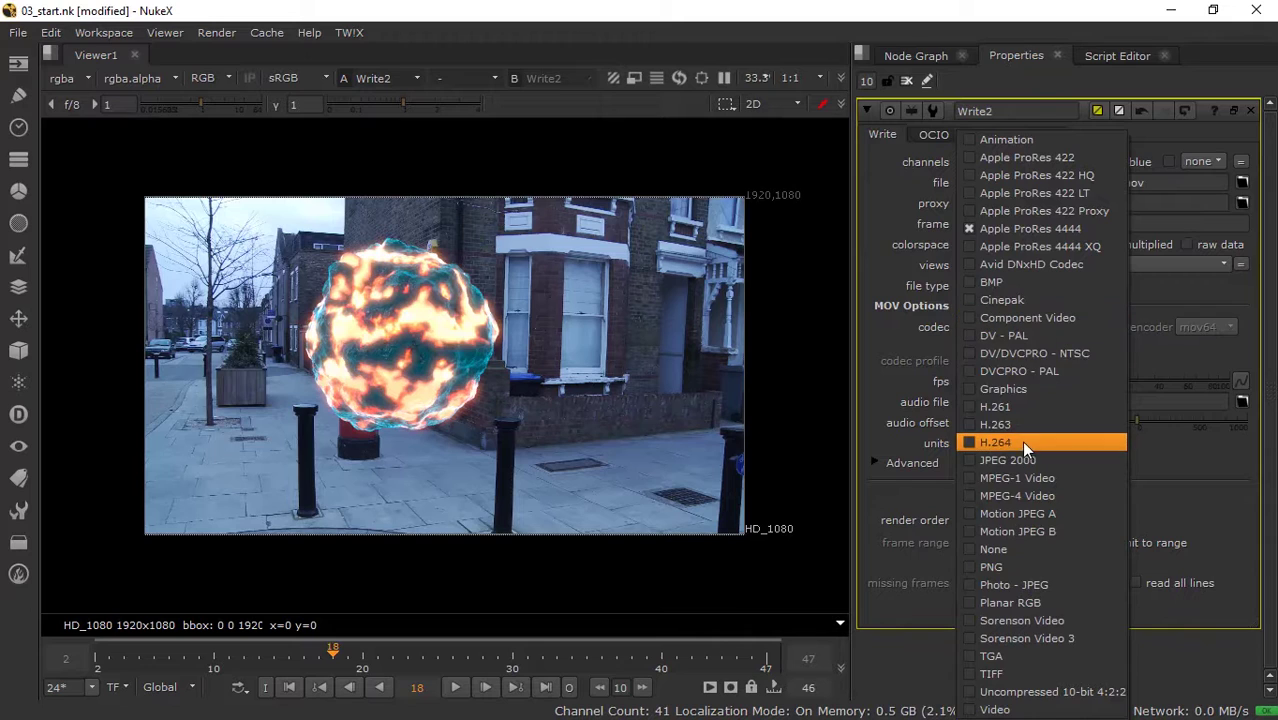
left_click(980, 444)
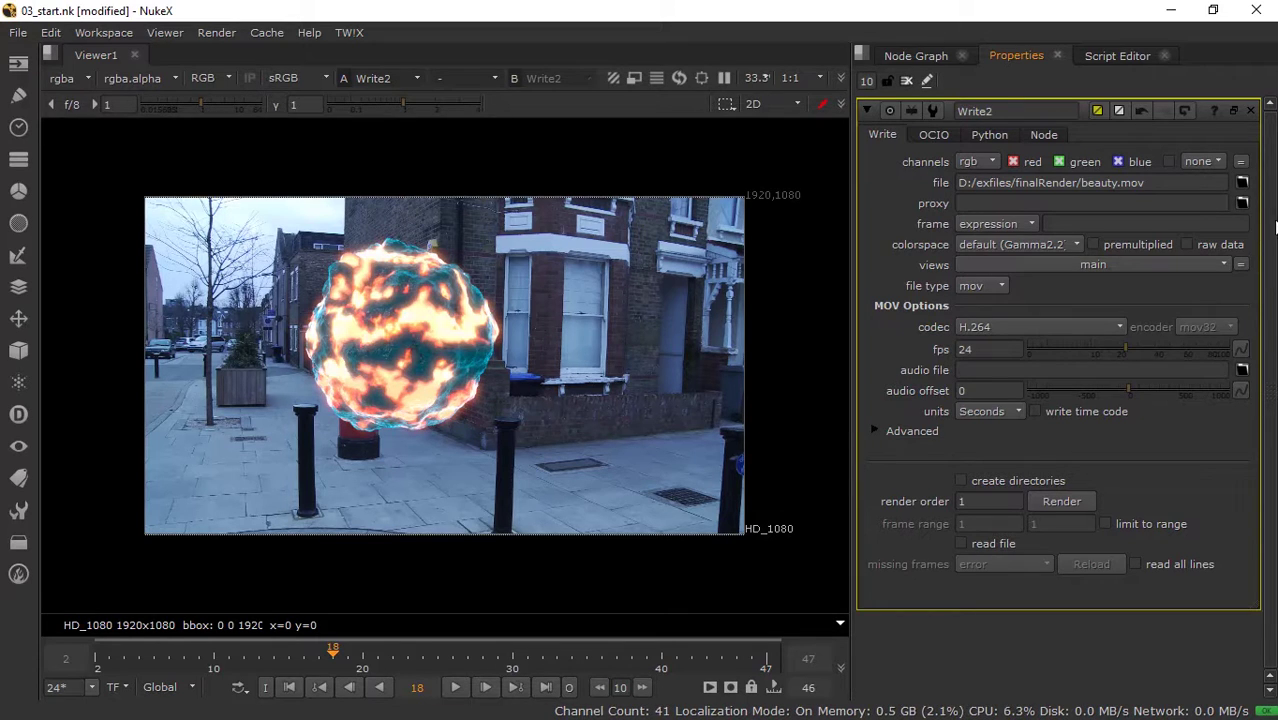
left_click(1069, 499)
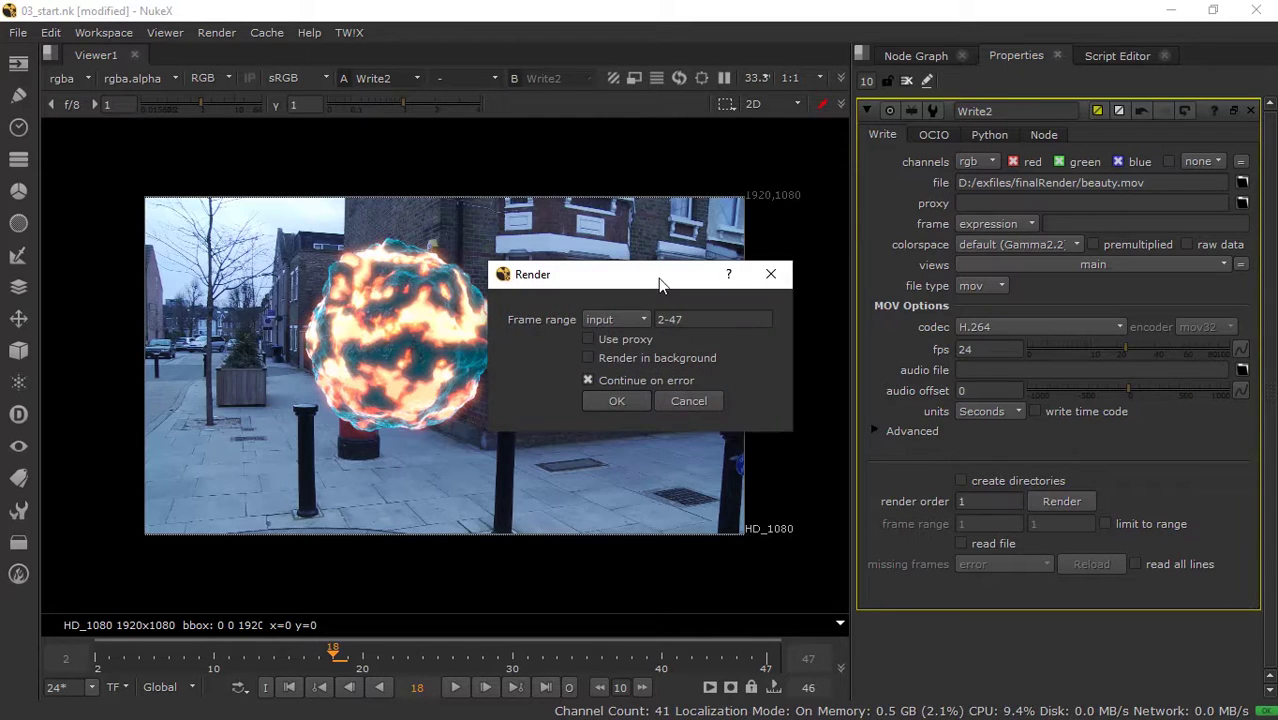
left_click_drag(658, 278, 676, 215)
left_click(646, 335)
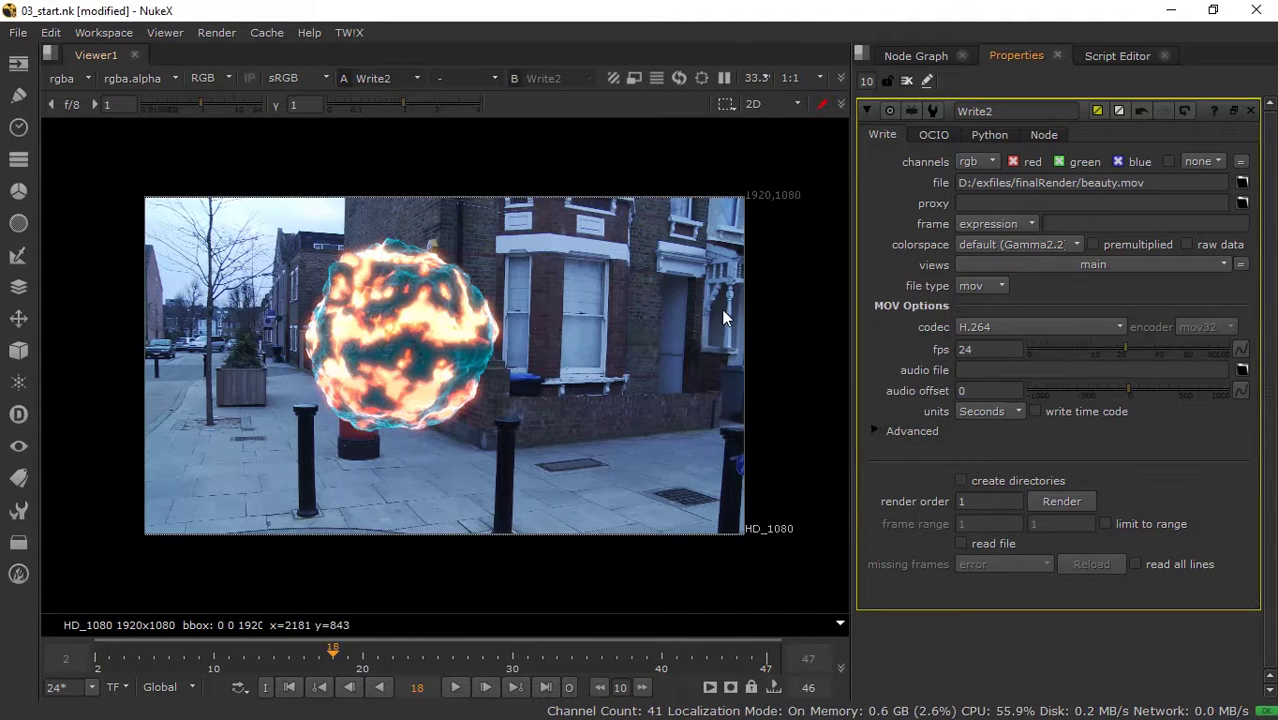
- Play the rendered beauty.mov from the finalRender folder in VLC, then minimize VLC
key("super")
mouse_move(150, 706)
left_click(305, 640)
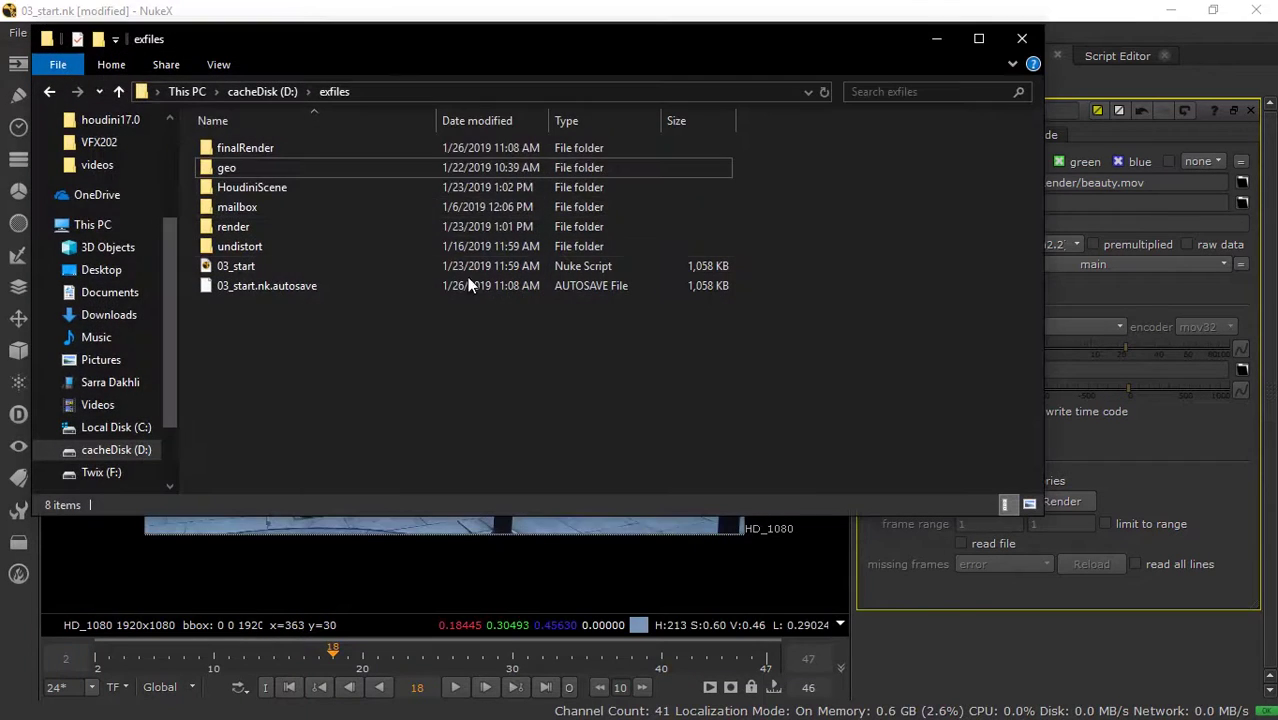
double_click(262, 149)
double_click(262, 155)
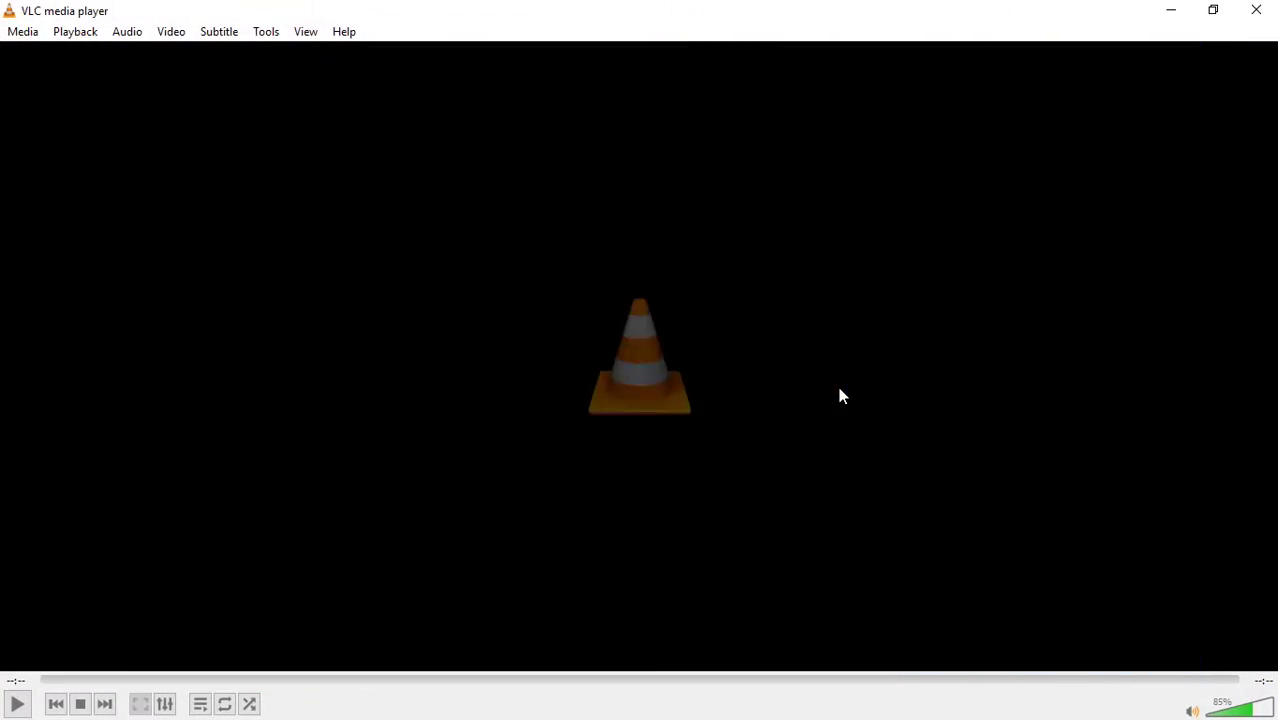
left_click(14, 708)
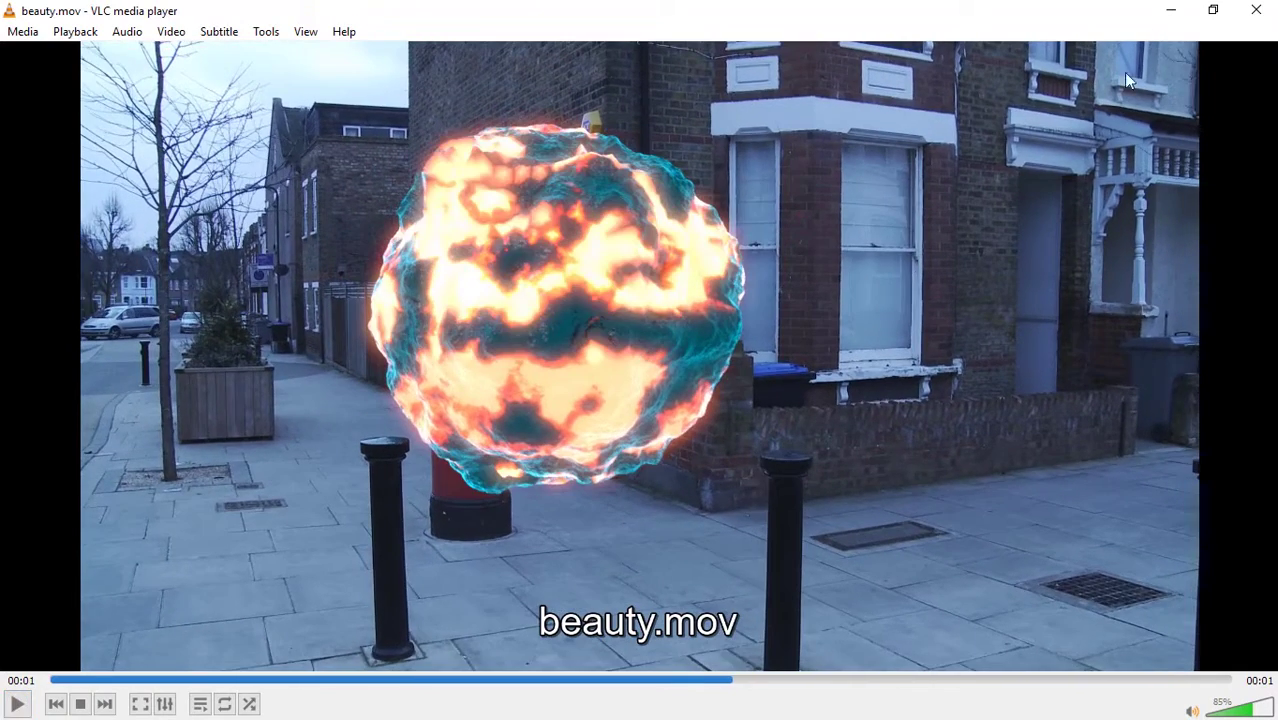
left_click(1171, 10)
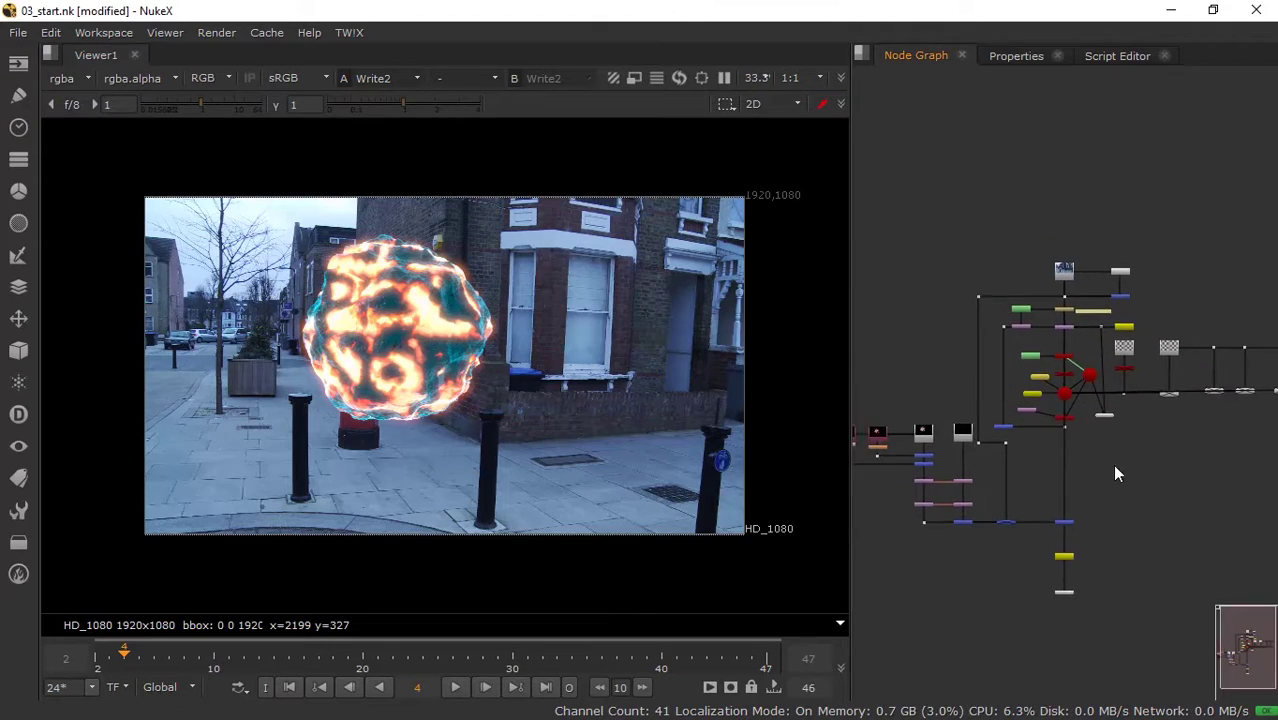
scroll(1112, 464, "up", 3)
scroll(1155, 465, "up", 2)
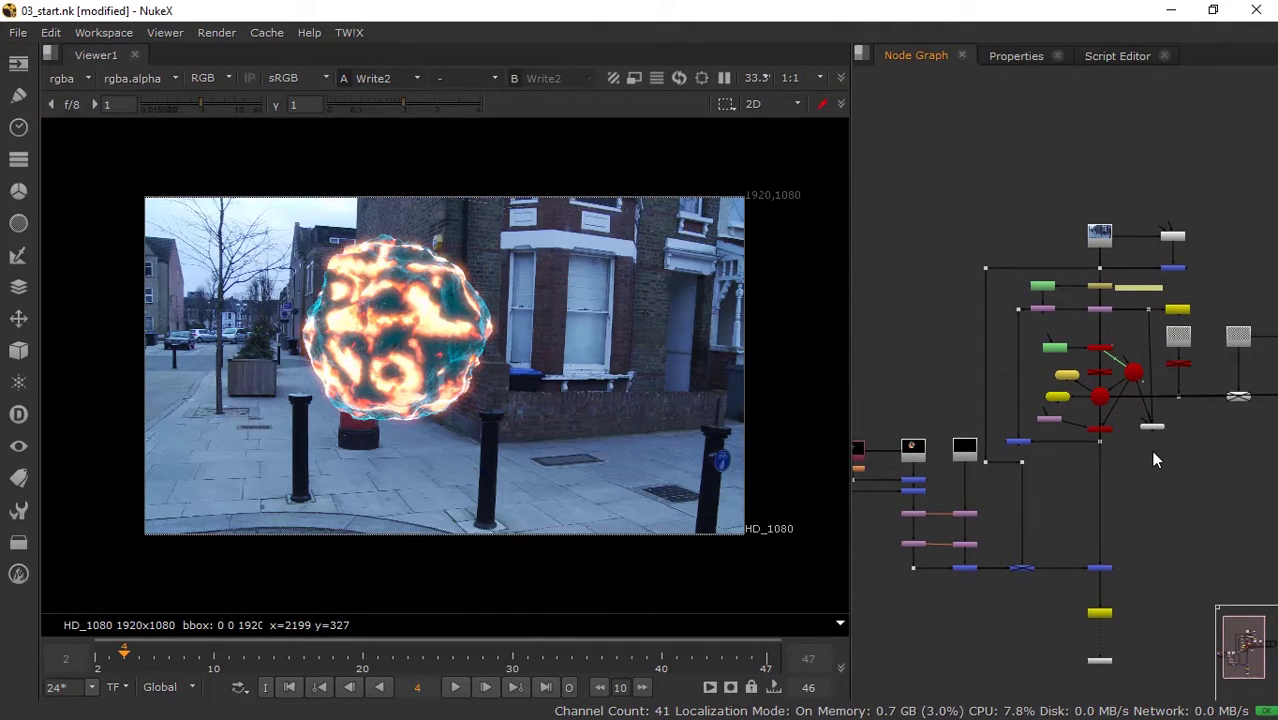
scroll(1152, 458, "down", 2)
scroll(1106, 452, "up", 2)
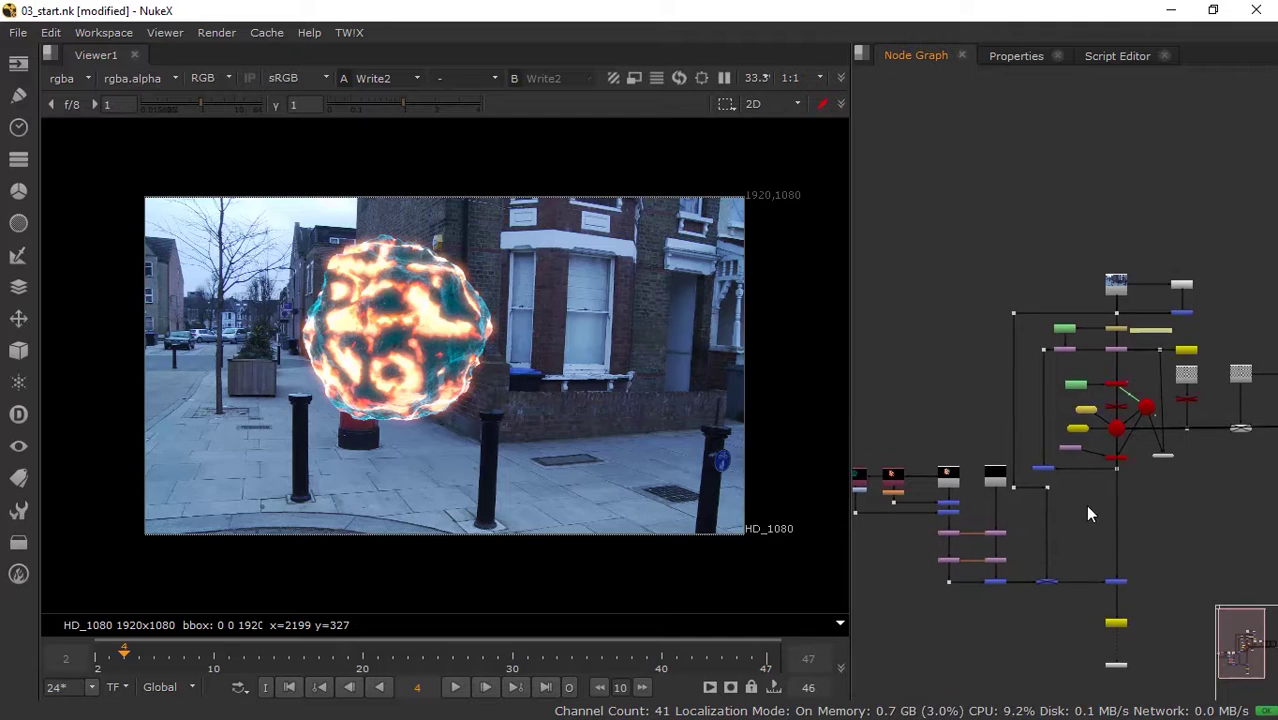
scroll(1115, 488, "up", 2)
scroll(1115, 500, "down", 1)
scroll(1080, 500, "down", 1)
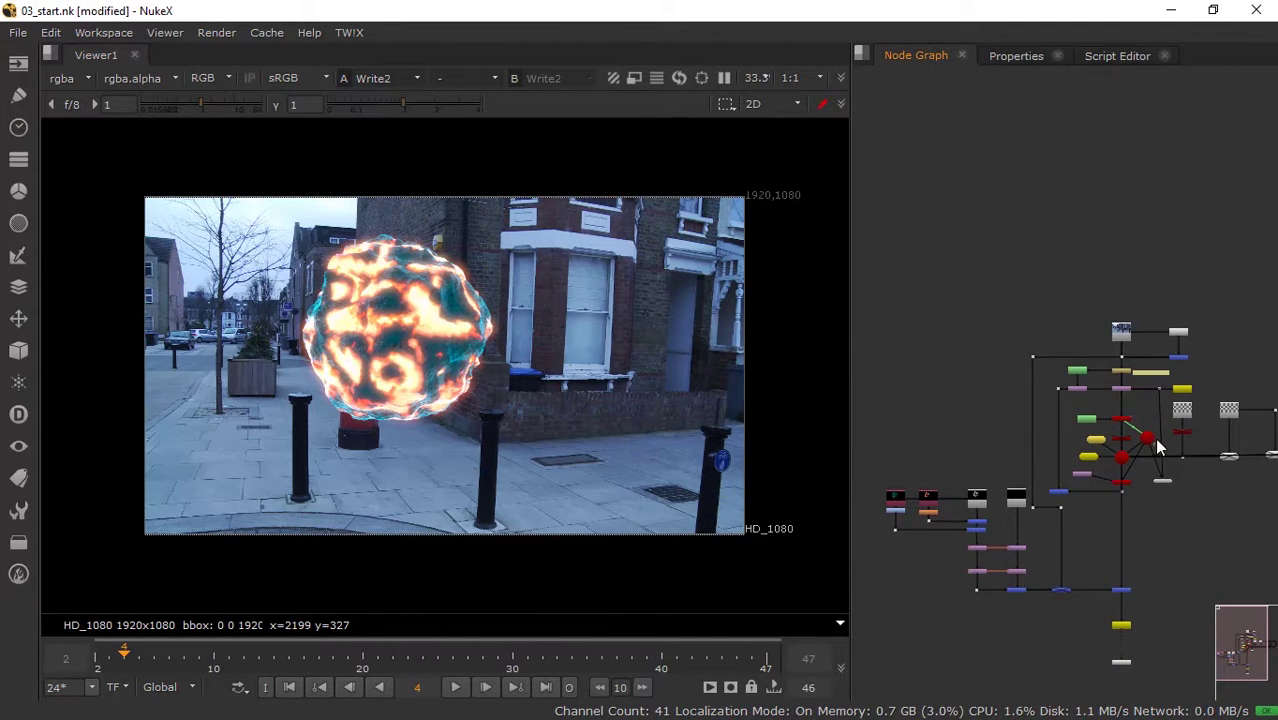
scroll(1148, 442, "up", 2)
scroll(1120, 442, "up", 1)
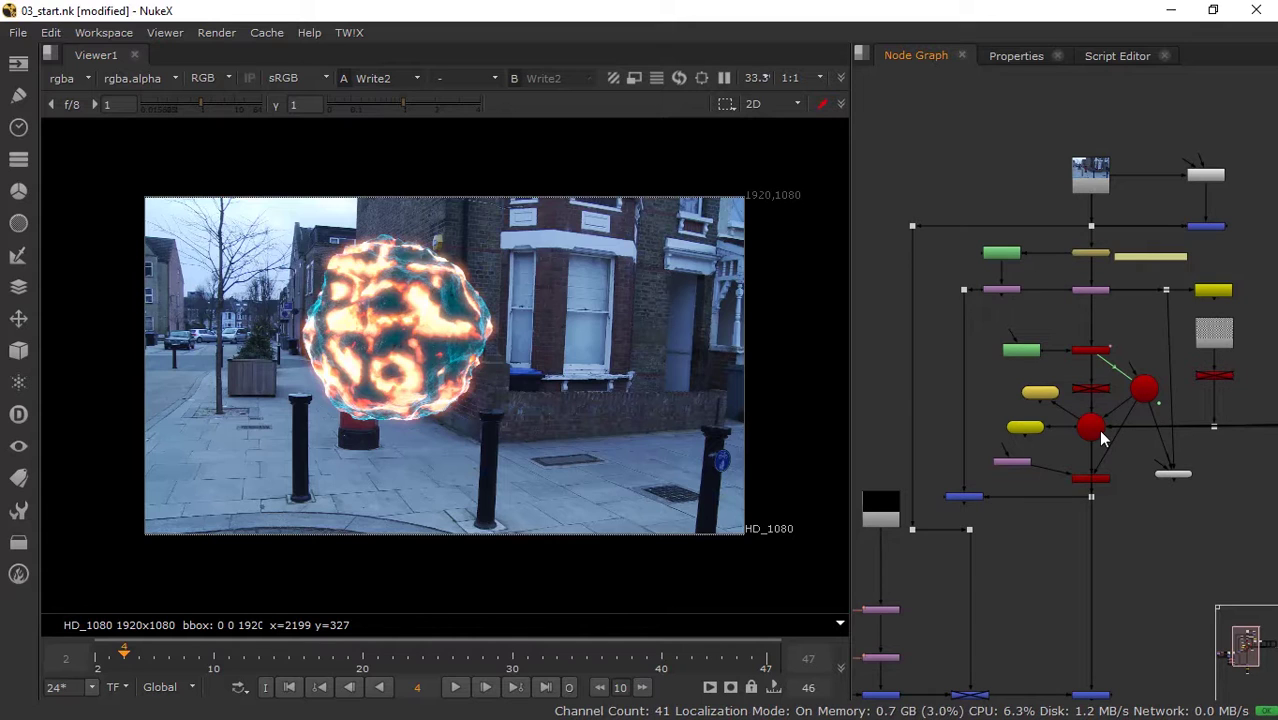
scroll(1100, 428, "up", 1)
scroll(1112, 421, "up", 1)
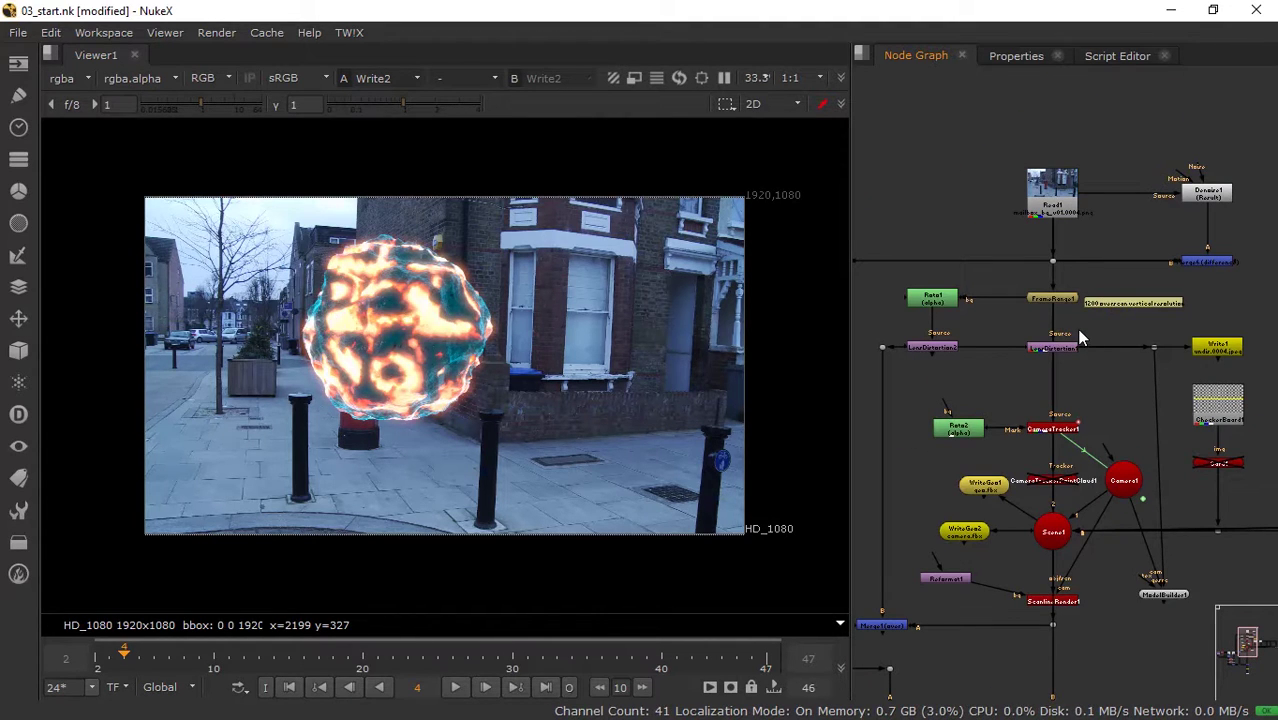
- View the Read1 street plate, checking the slate at frame 0 and frame 1, ending on frame 2
left_click(1052, 198)
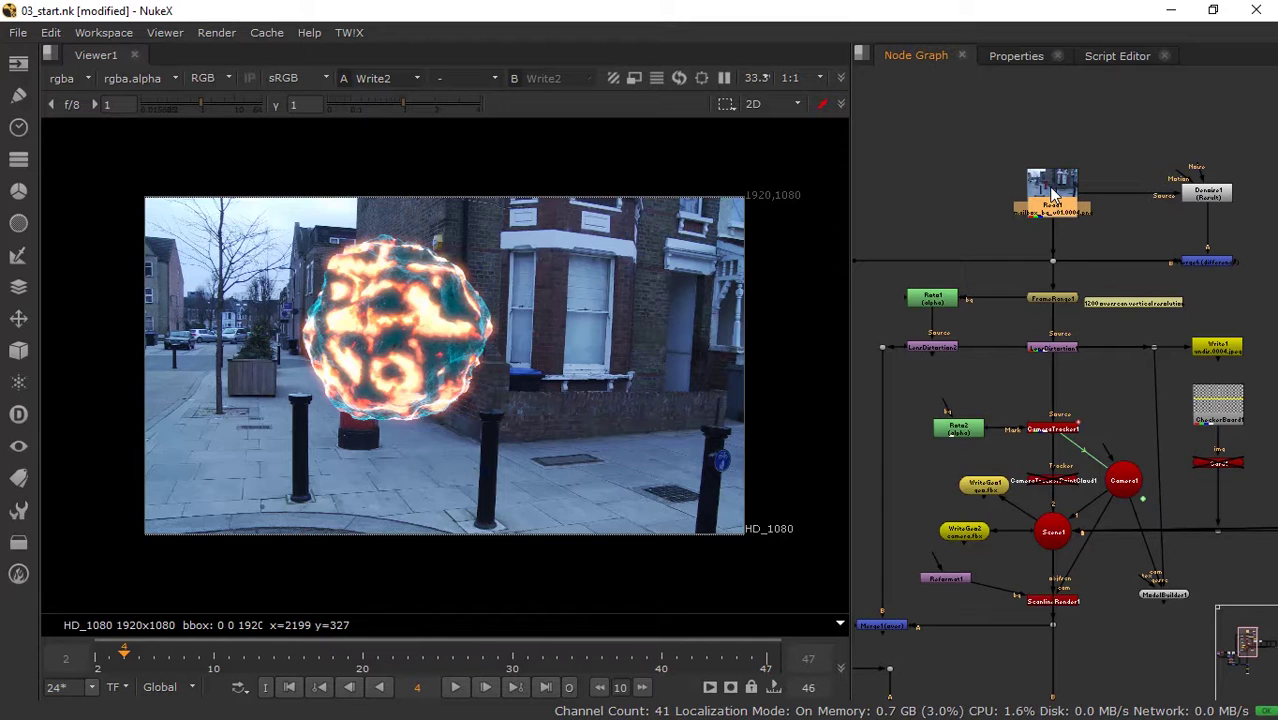
key("1")
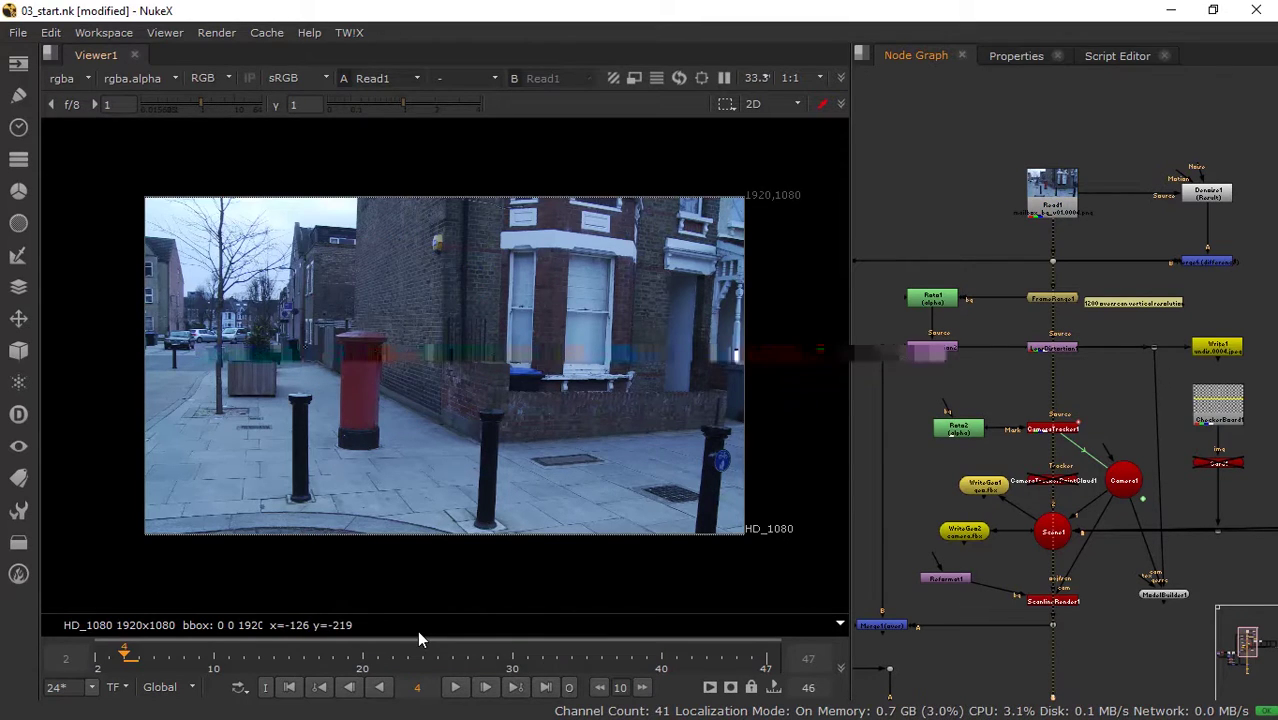
key("Left")
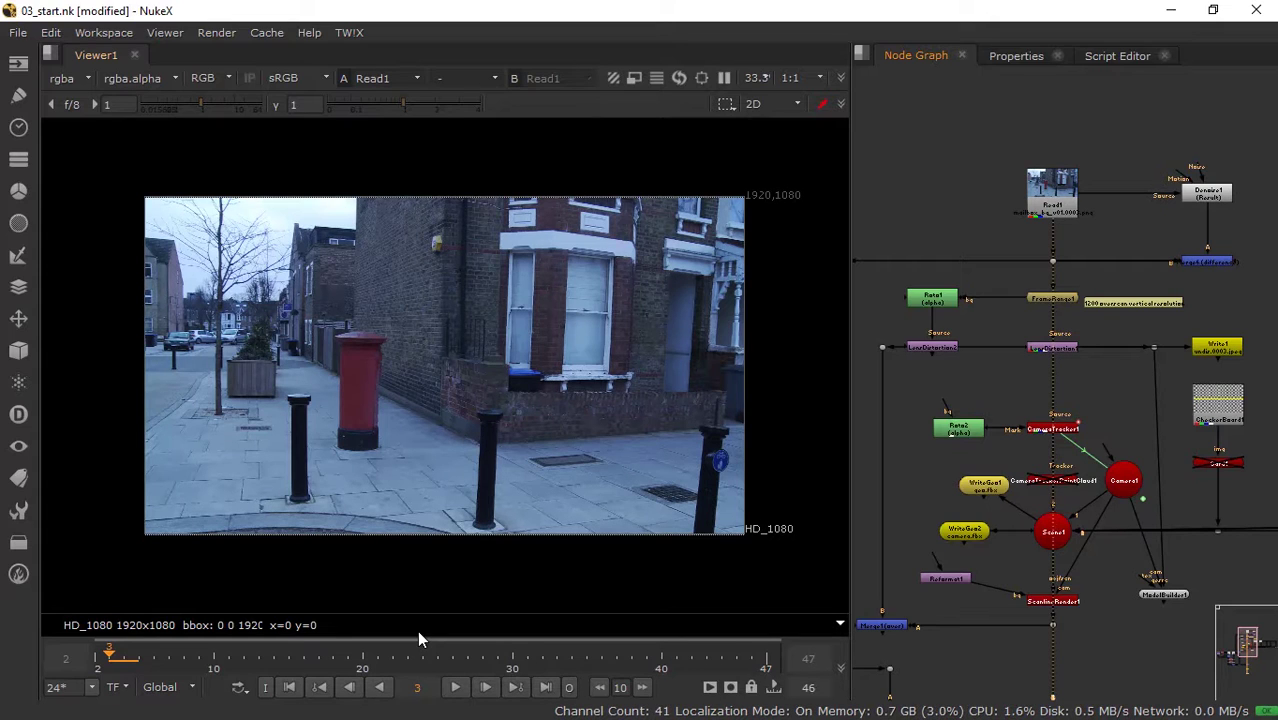
key("Left")
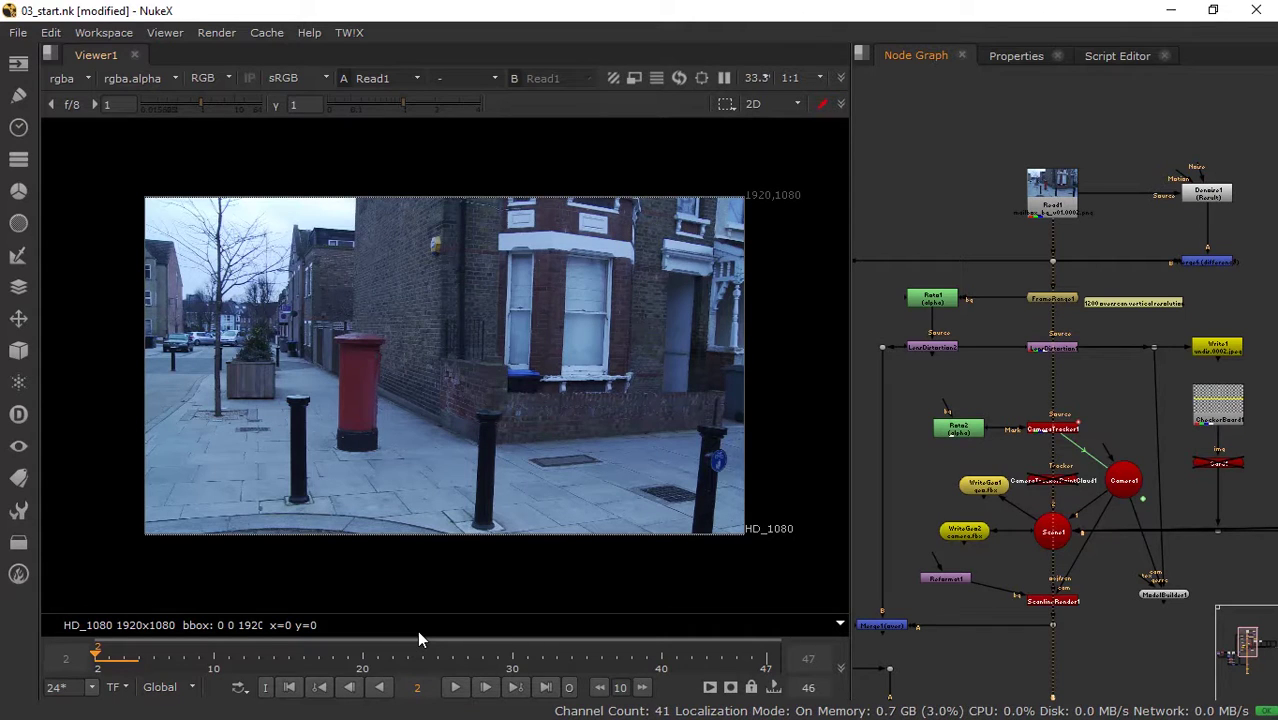
key("Left")
key("Left")
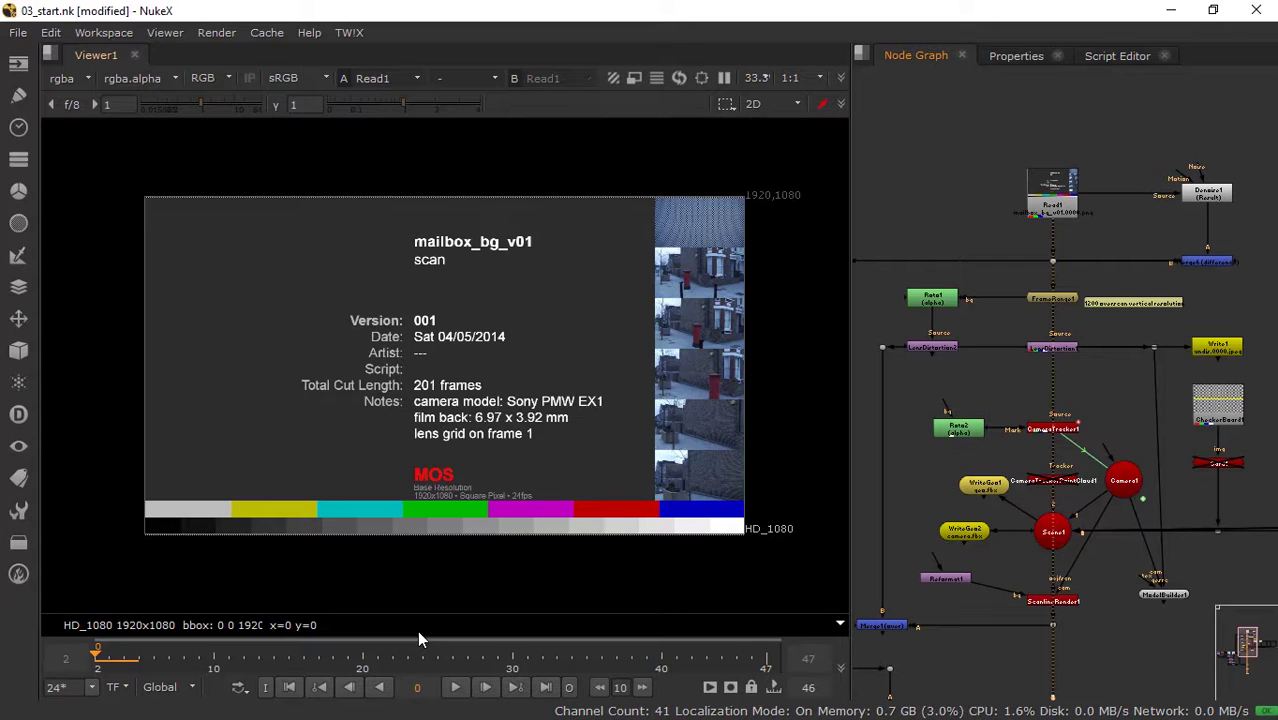
key("Right")
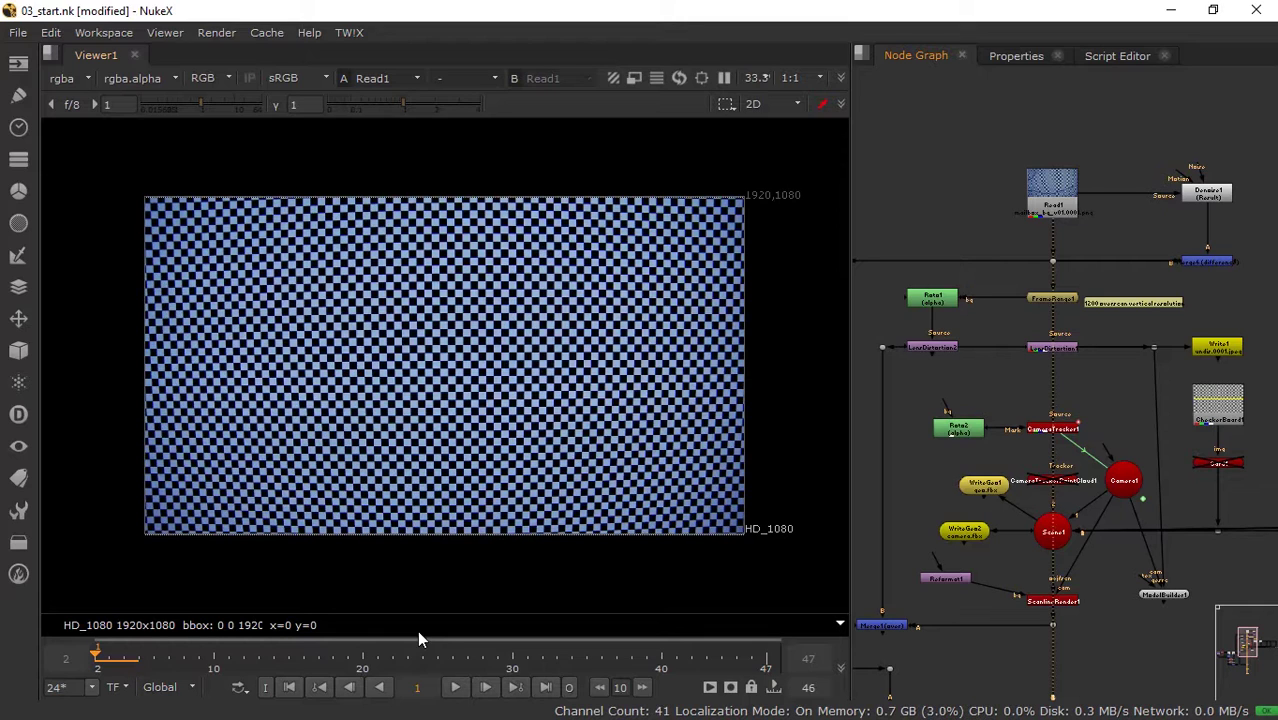
key("Right")
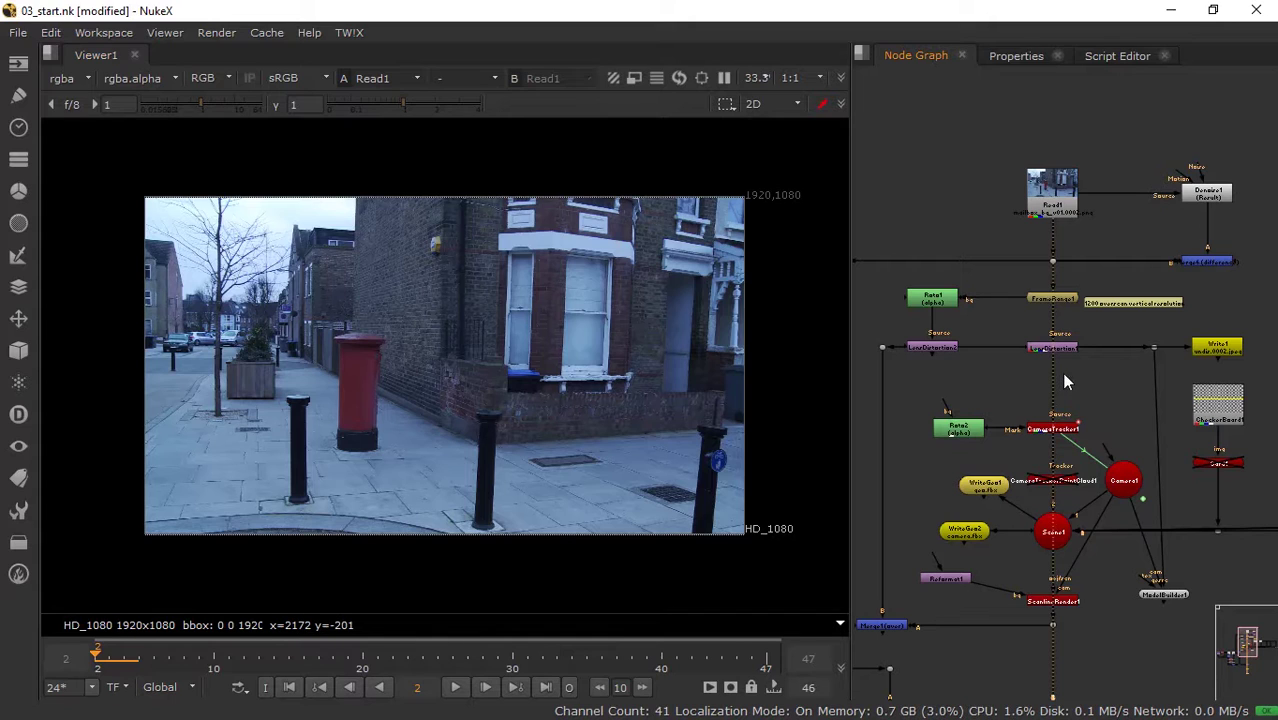
- View CameraTracker1, Scene1 and ScanlineRender1 in turn in Viewer1, then select Merge1
scroll(1062, 338, "down", 3)
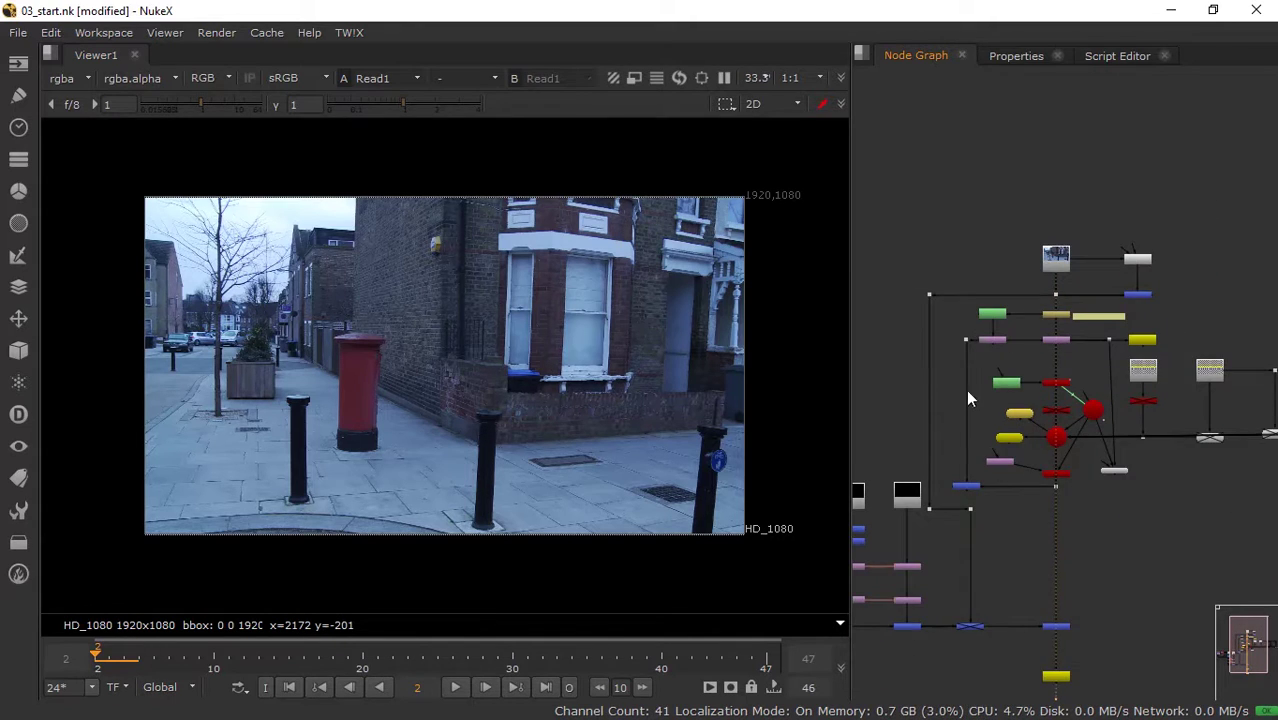
scroll(968, 398, "up", 5)
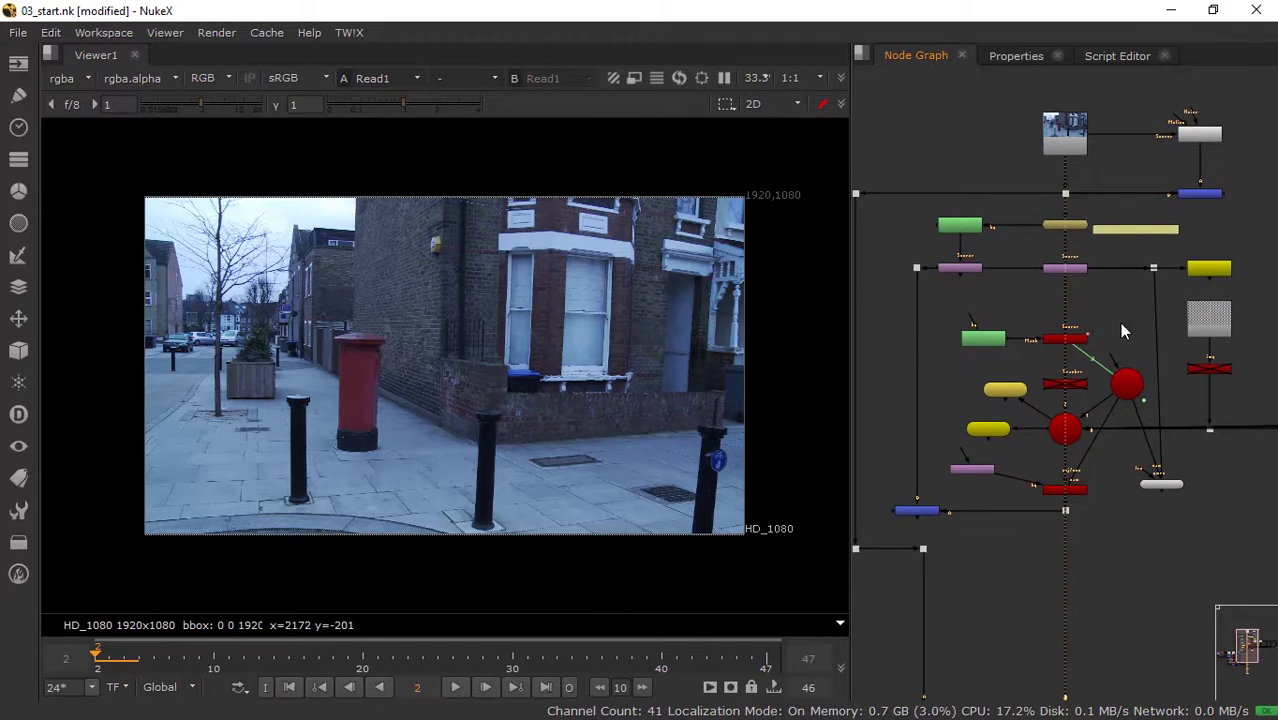
scroll(1119, 325, "up", 2)
key("1")
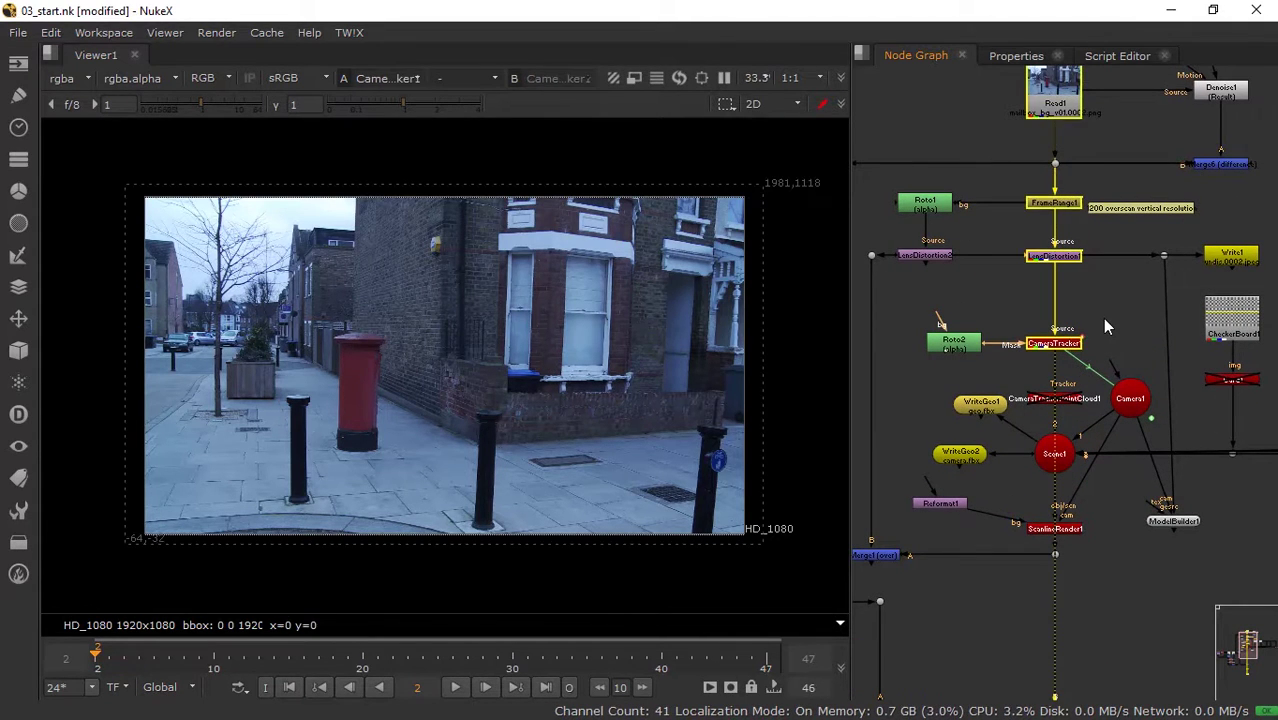
scroll(1092, 373, "down", 1)
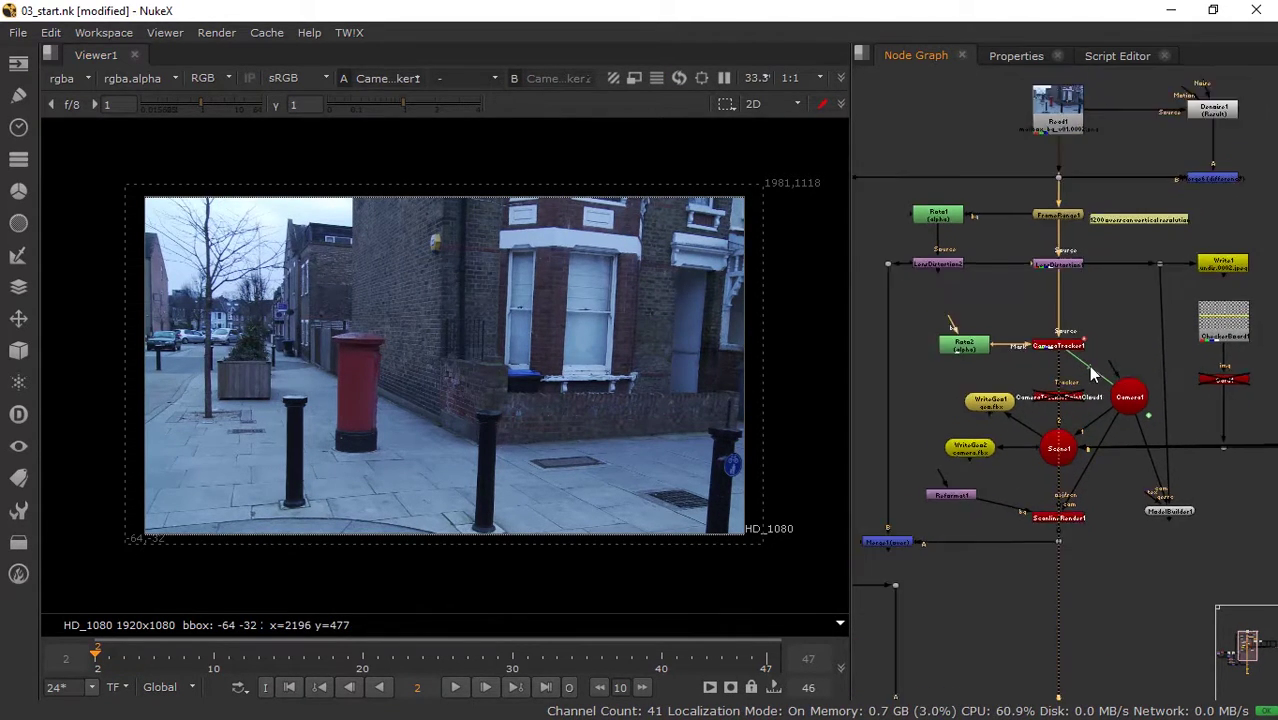
scroll(1092, 373, "down", 2)
scroll(1055, 375, "up", 2)
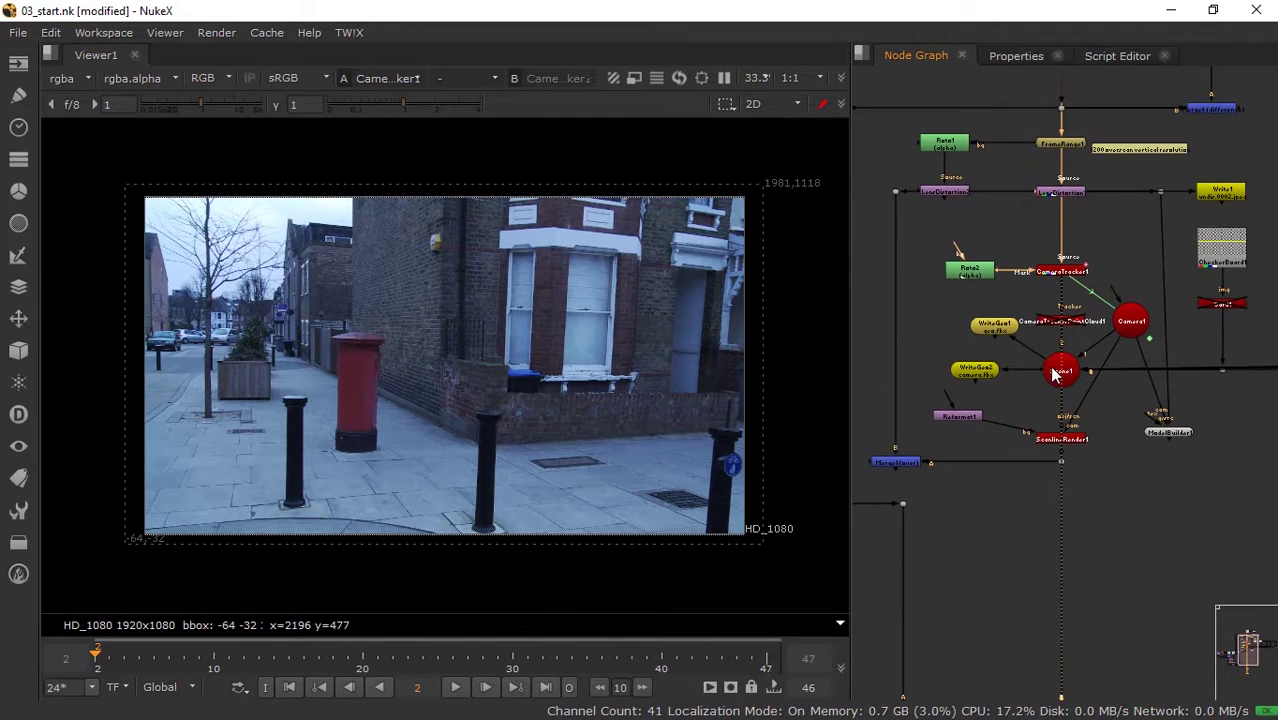
key("1")
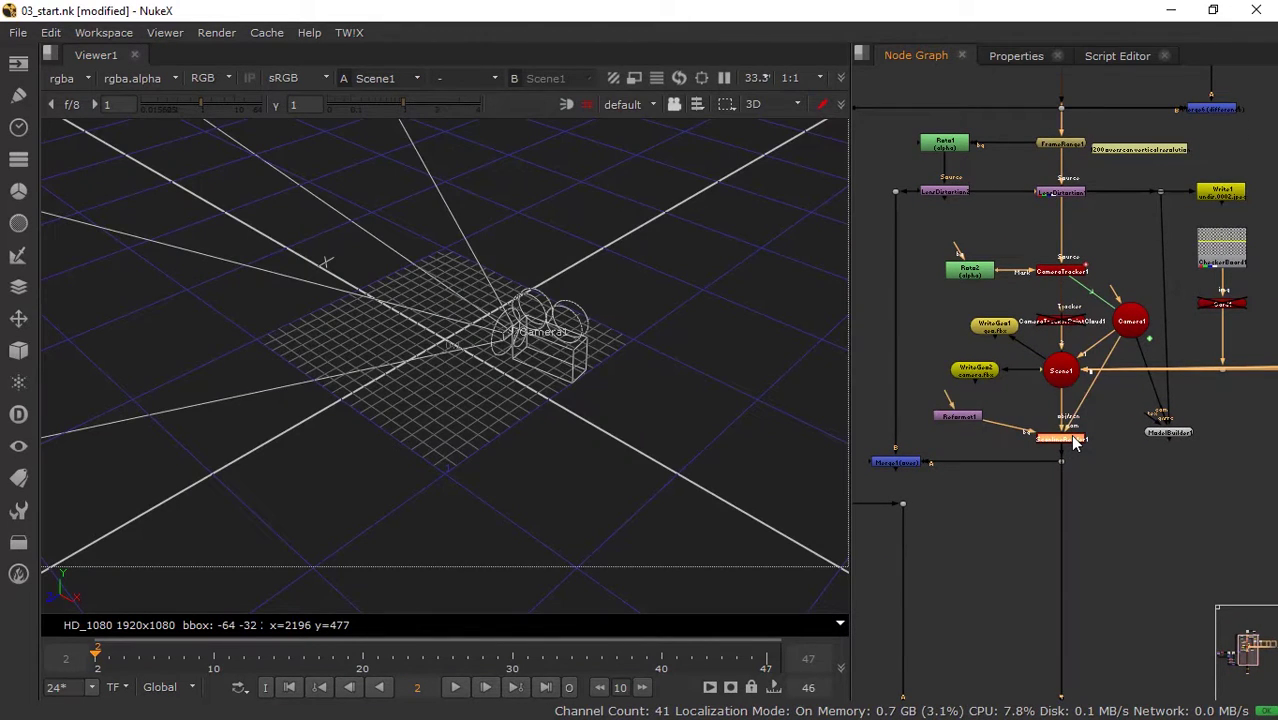
key("1")
scroll(1068, 440, "up", 2)
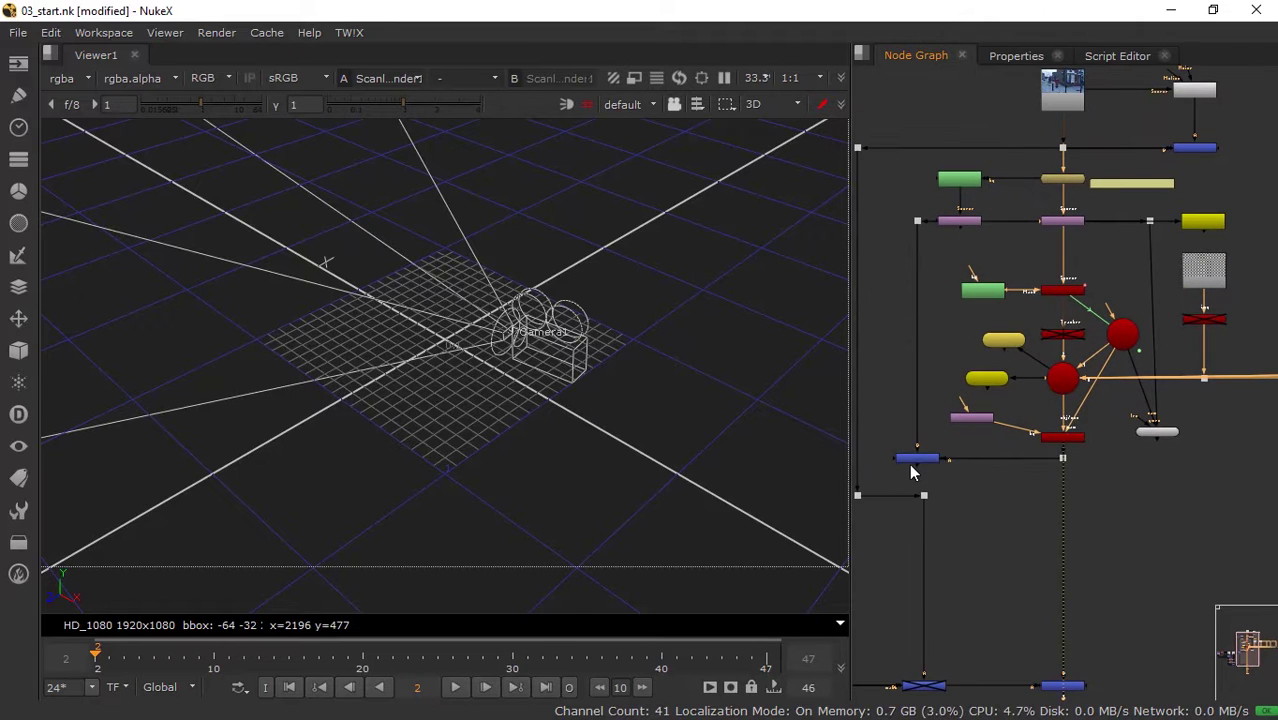
left_click(912, 460)
- Show Merge1 in the viewer and nudge Grade1 slightly lower beneath Shuffle2
key("1")
scroll(940, 574, "down", 2)
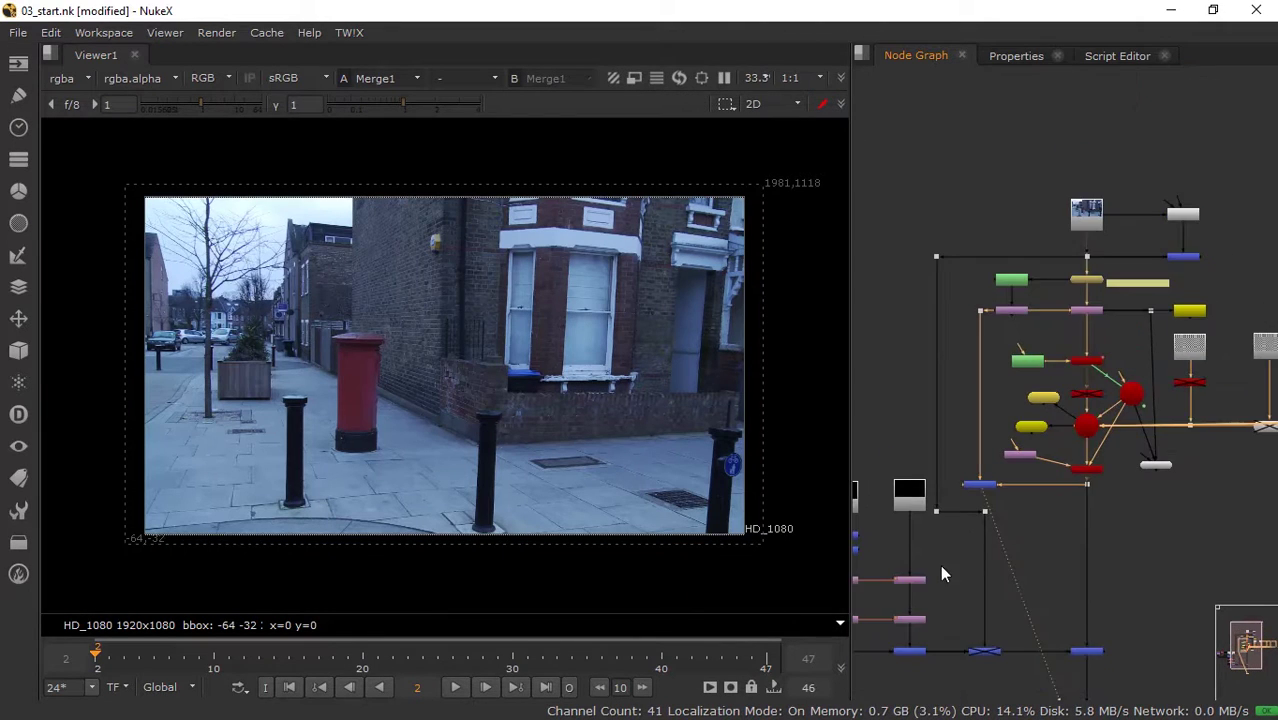
scroll(1006, 527, "up", 1)
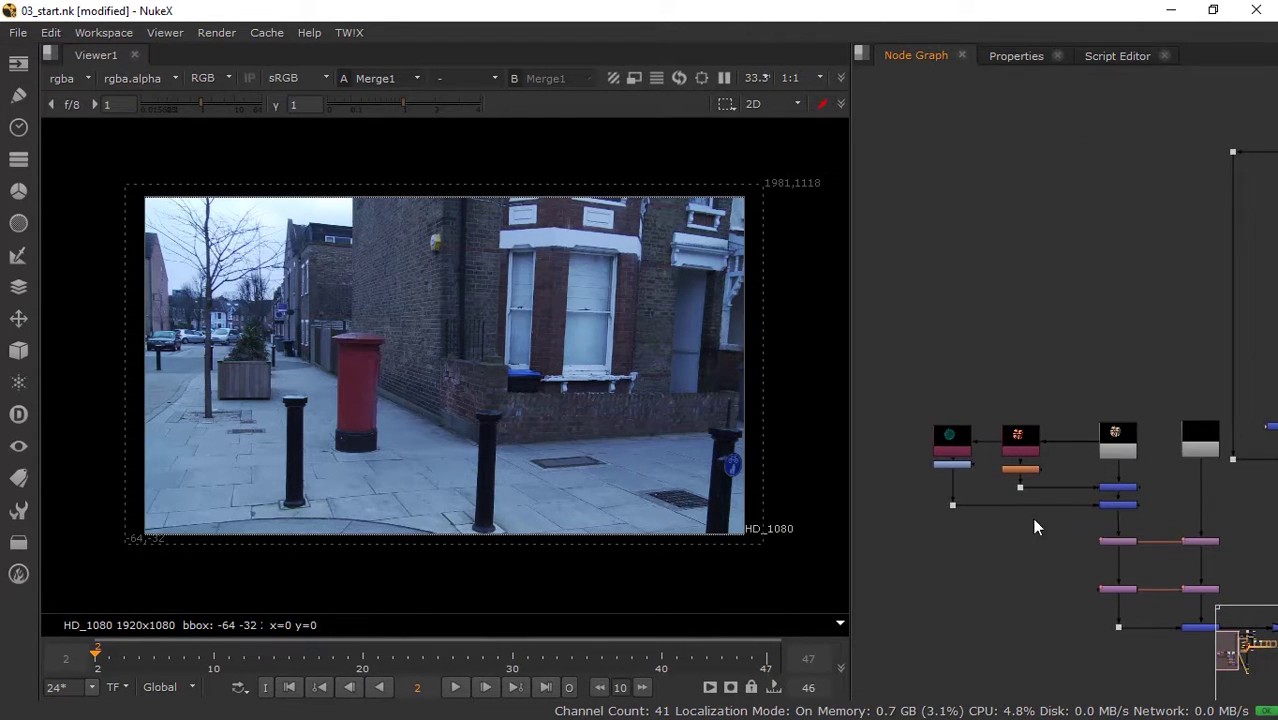
scroll(1073, 555, "up", 1)
scroll(1010, 525, "up", 1)
scroll(953, 507, "up", 1)
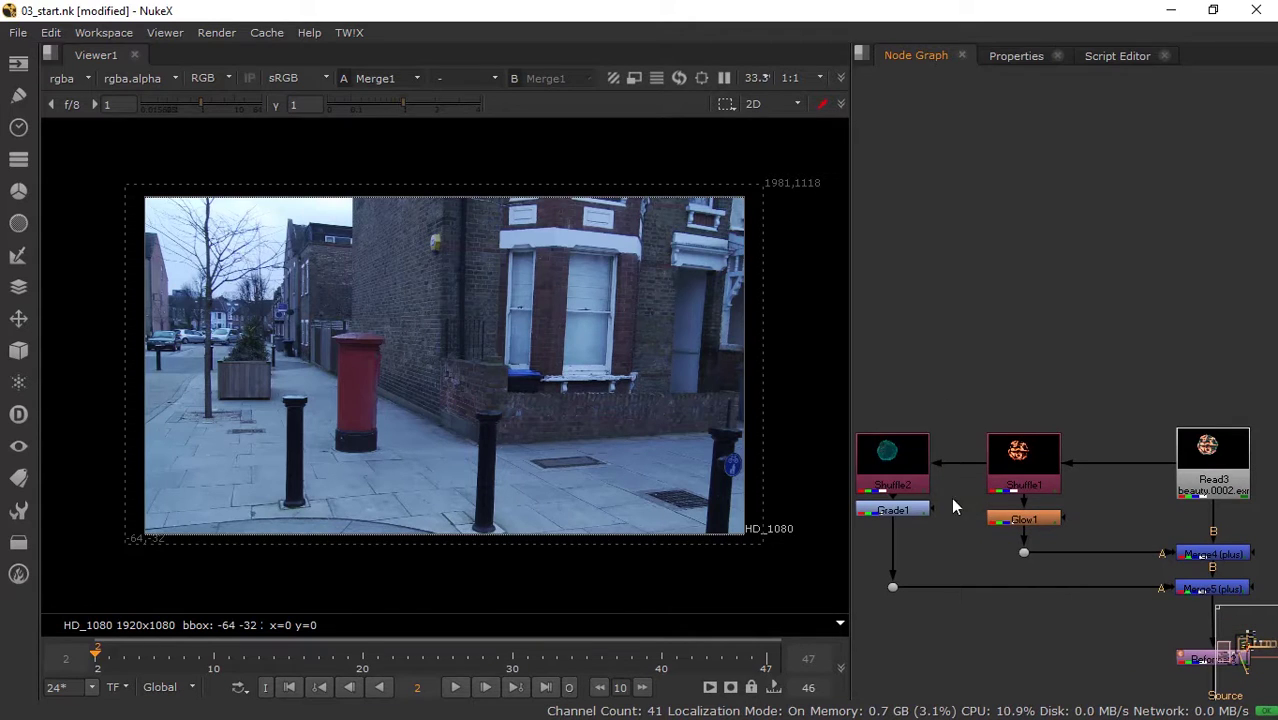
left_click_drag(896, 515, 897, 534)
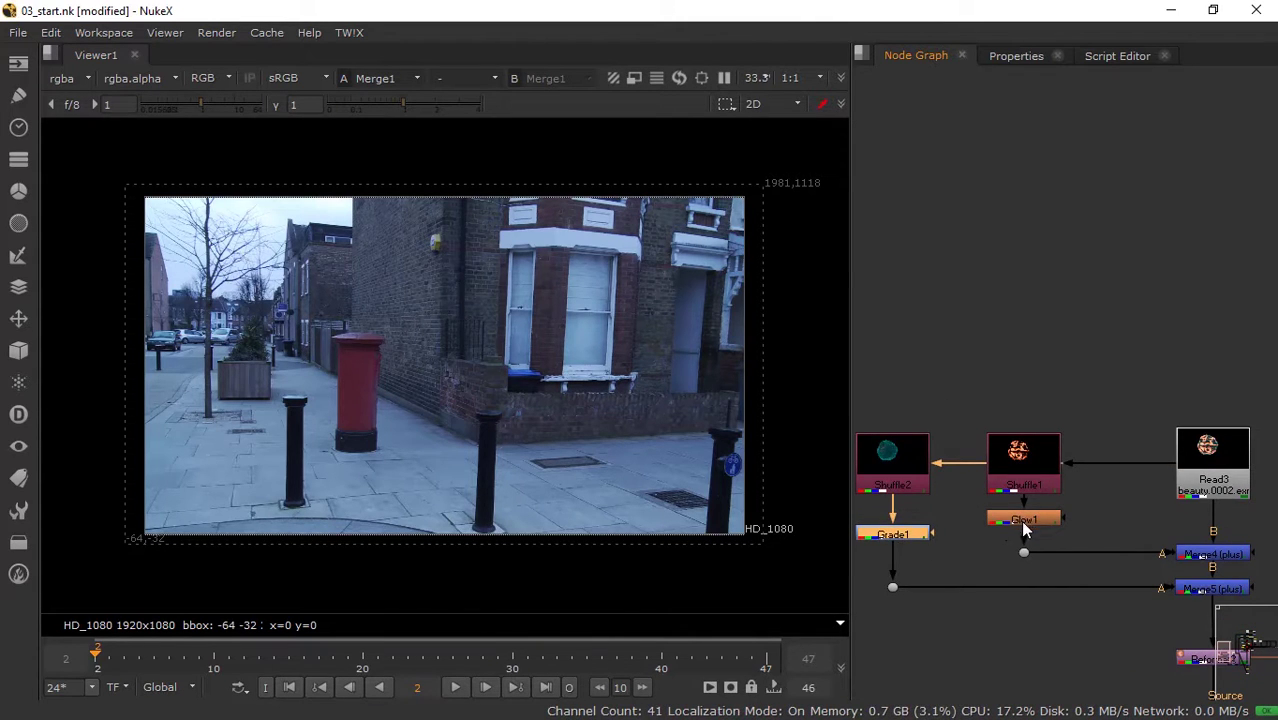
- Pan along the merge chain until the whole node tree and Write2 are in view
scroll(1120, 525, "down", 3)
scroll(979, 511, "up", 2)
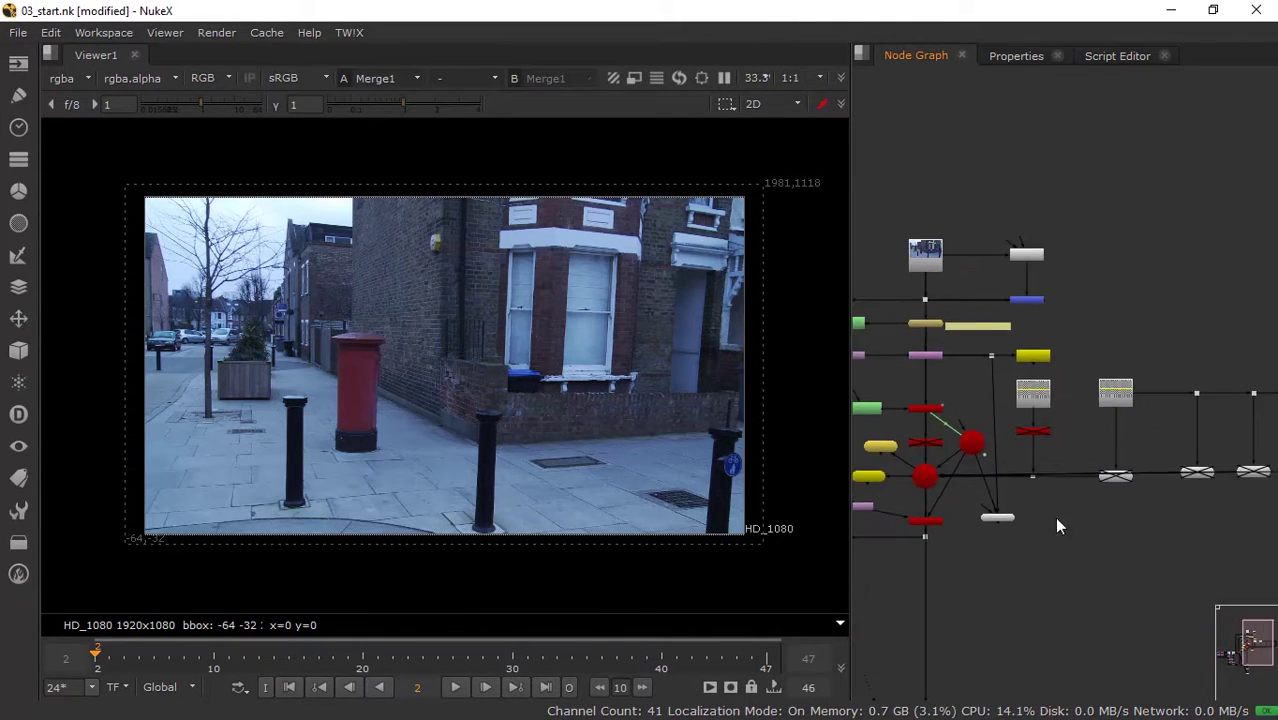
left_click_drag(1057, 518, 990, 546)
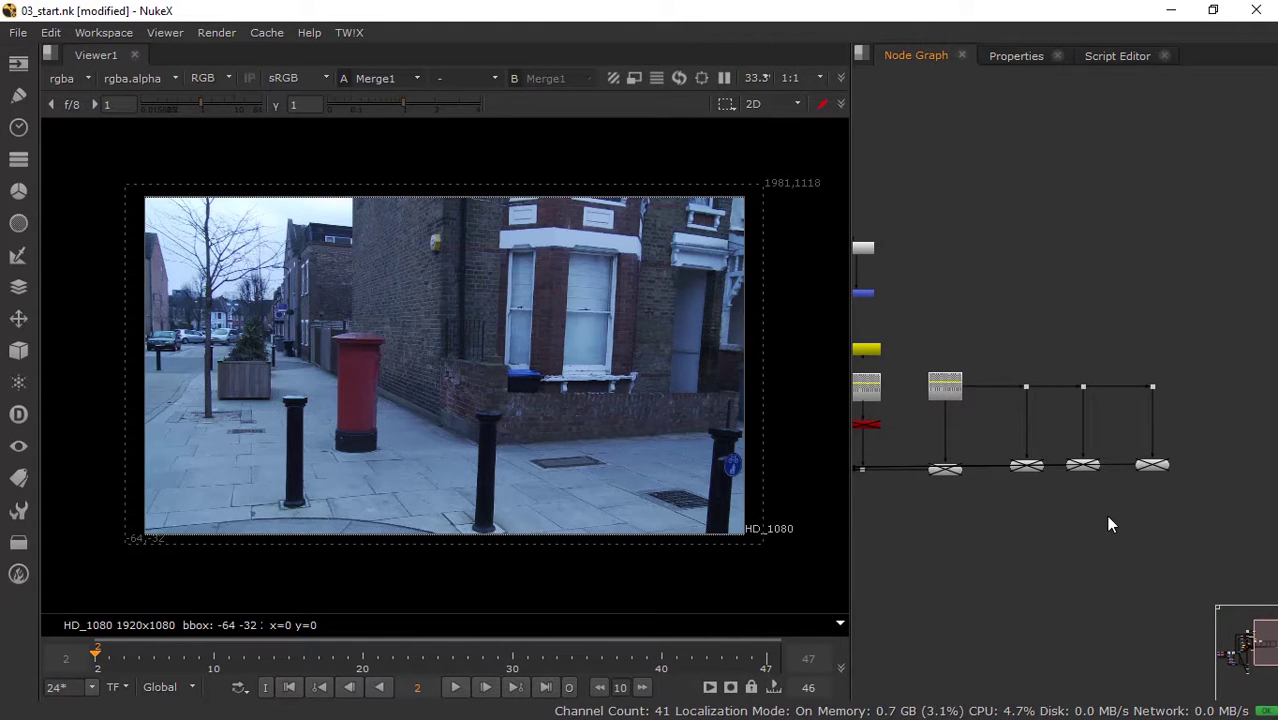
left_click_drag(1106, 515, 930, 519)
scroll(918, 514, "up", 1)
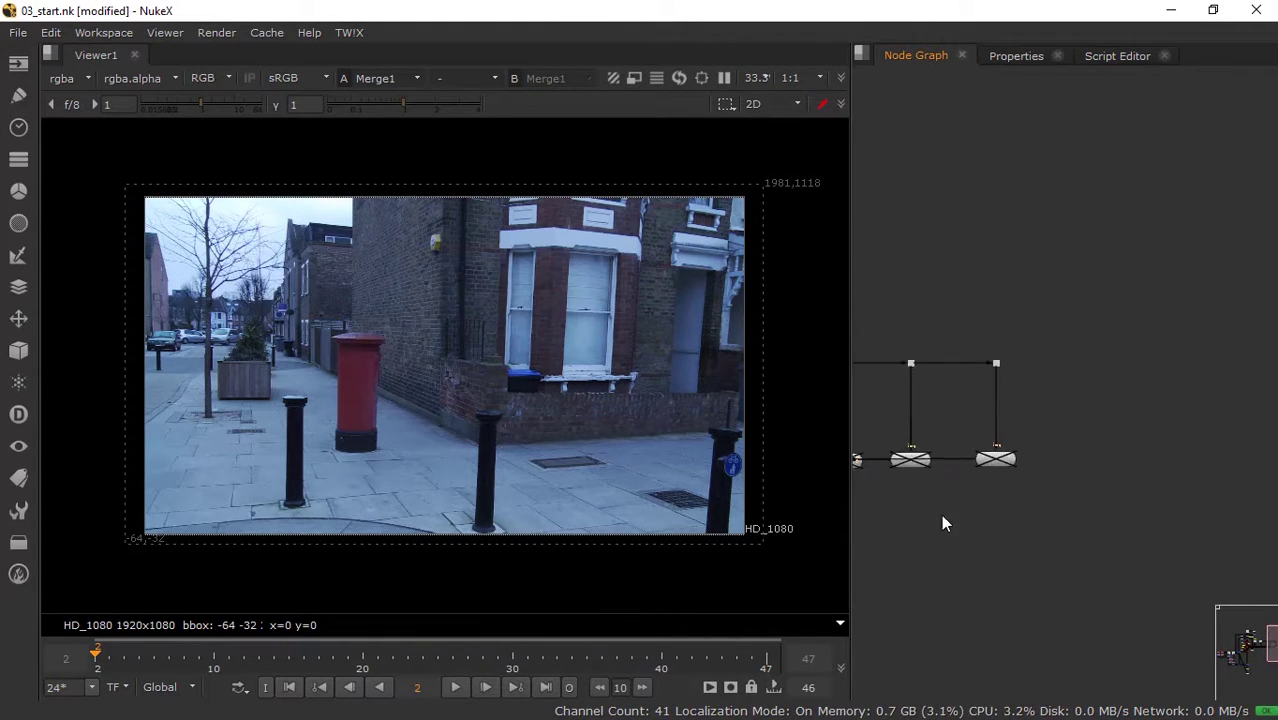
scroll(1183, 518, "down", 3)
left_click_drag(1183, 518, 962, 526)
scroll(1018, 522, "up", 2)
scroll(1077, 483, "up", 1)
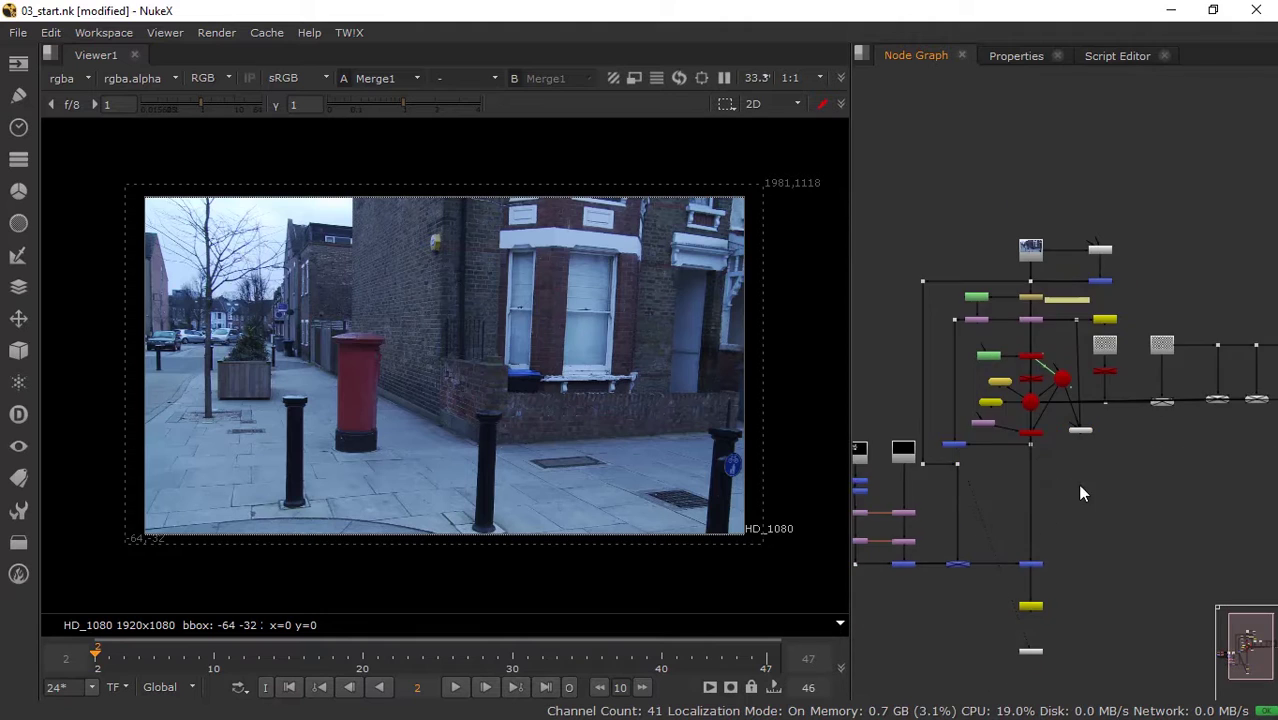
scroll(1077, 483, "up", 2)
scroll(1052, 641, "up", 1)
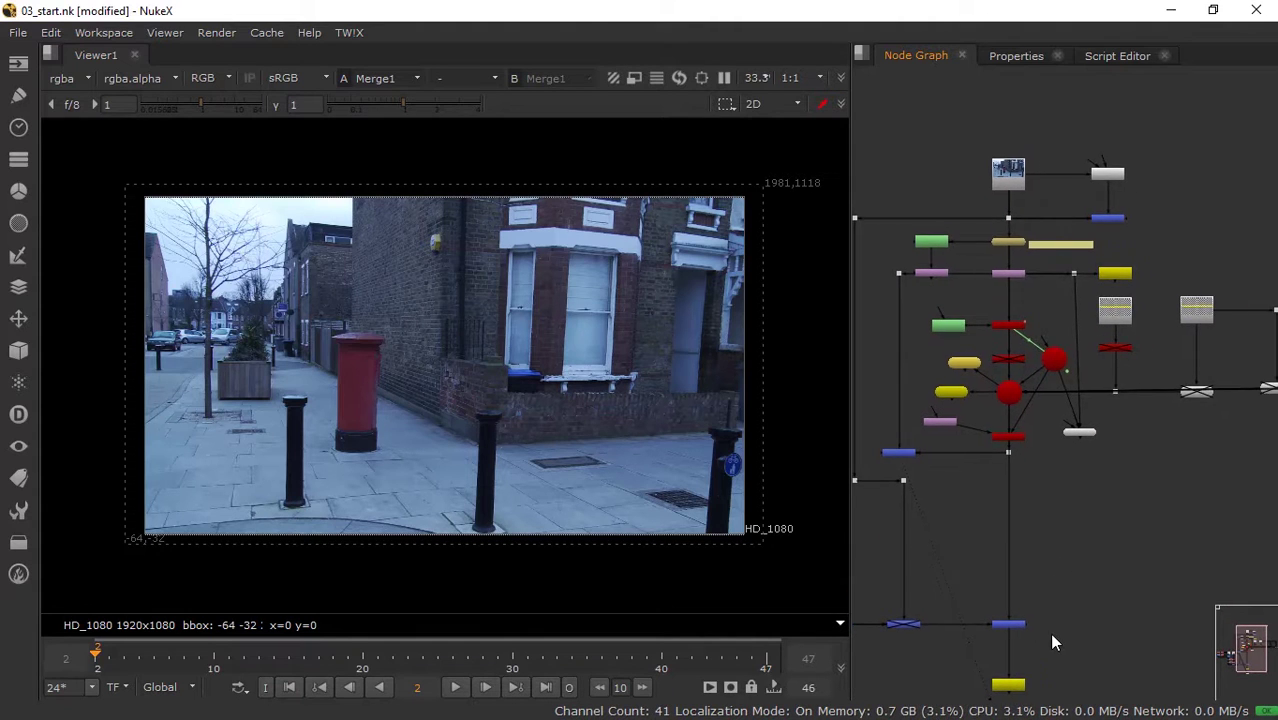
scroll(1077, 527, "up", 3)
scroll(1010, 545, "down", 2)
scroll(1073, 548, "up", 1)
- Select Write2 and display the fireball-over-street composite at frame 2 in Viewer1
scroll(1058, 537, "up", 1)
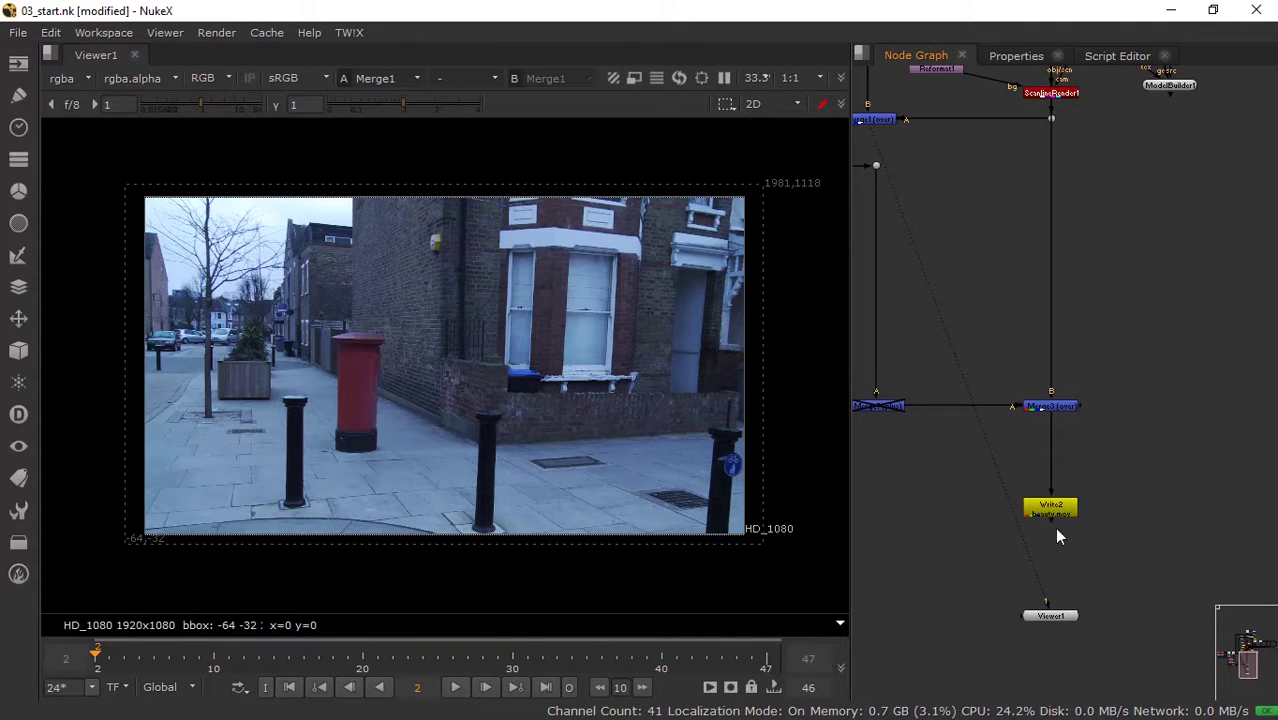
left_click(1061, 518)
key("1")
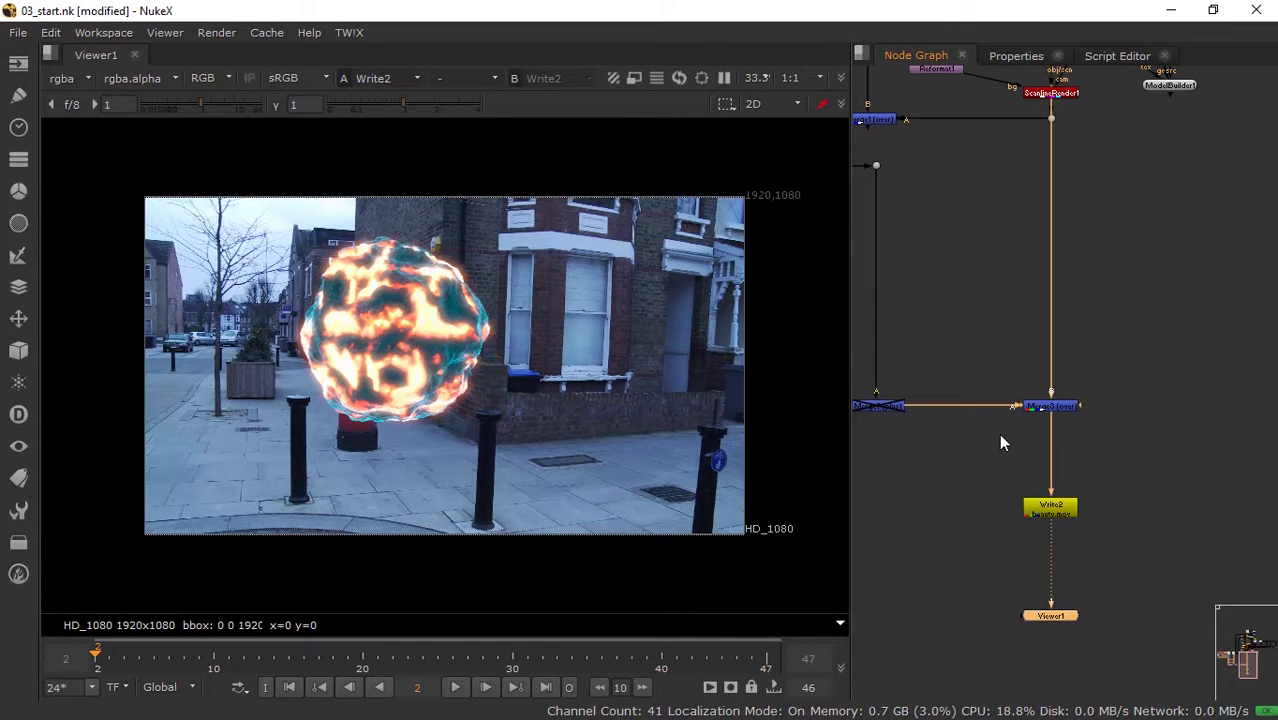